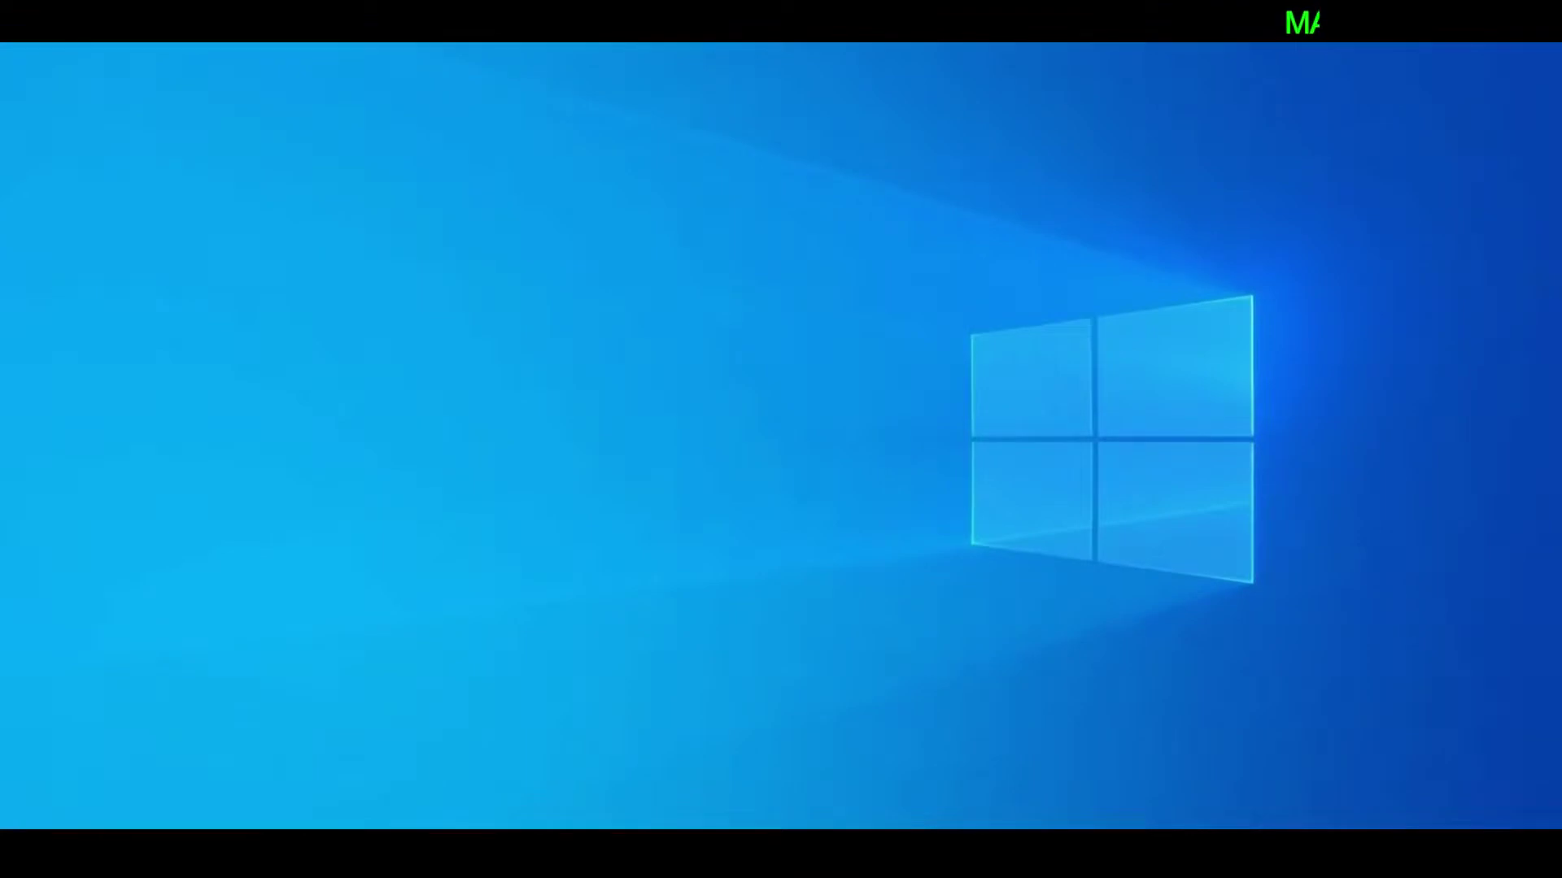
Search Google for ZOOM in Chrome and open the official zoom.us homepage
{"action": "left_click", "coordinate": [702, 854]}
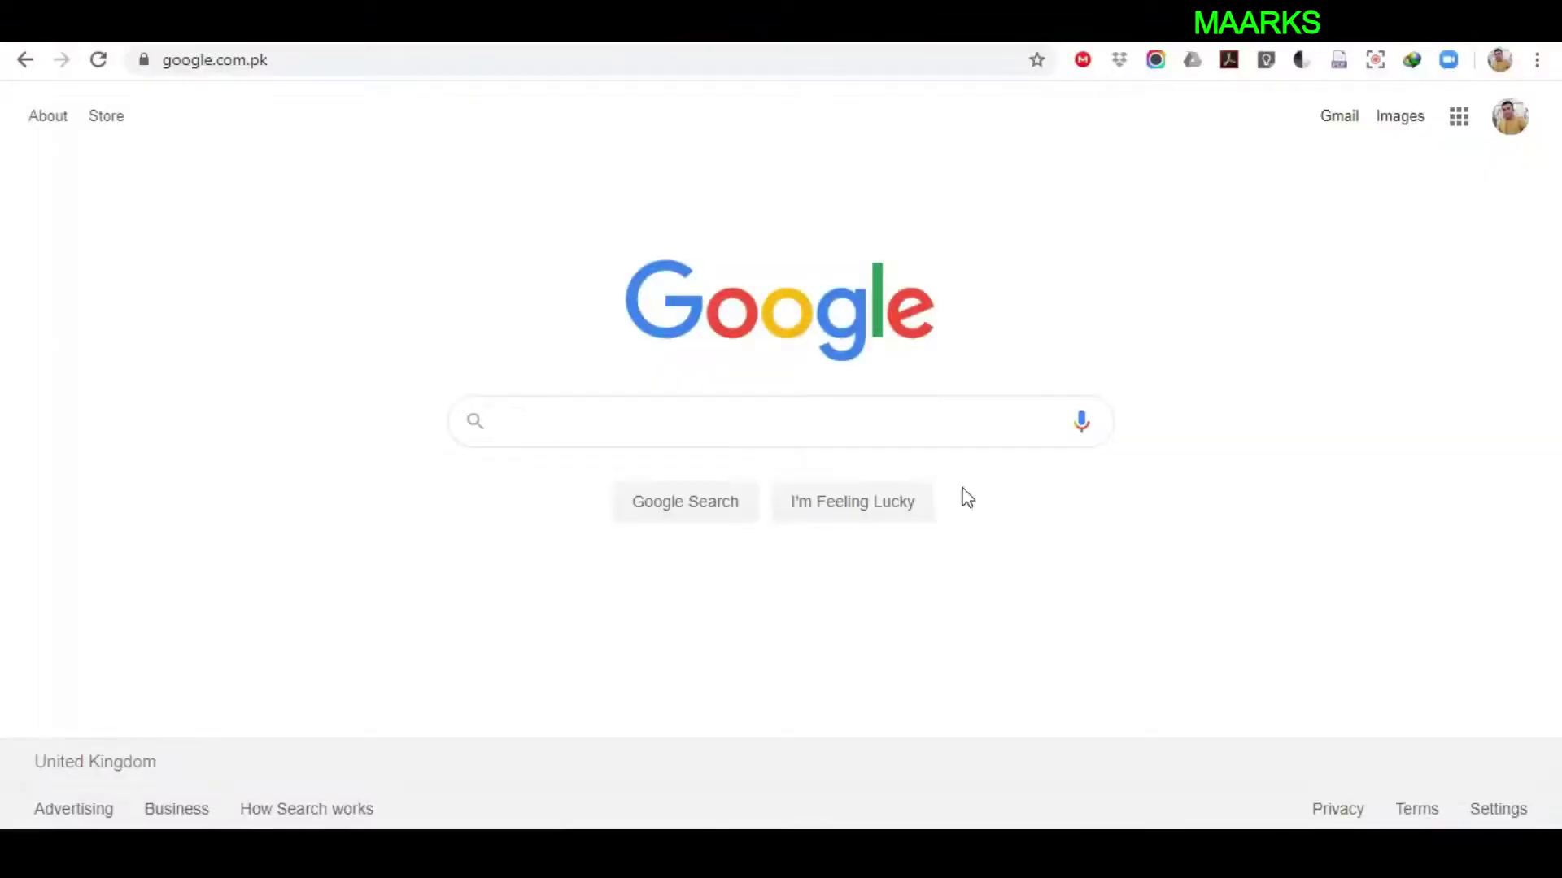
{"action": "type", "text": "ZOOM"}
{"action": "key", "text": "Return"}
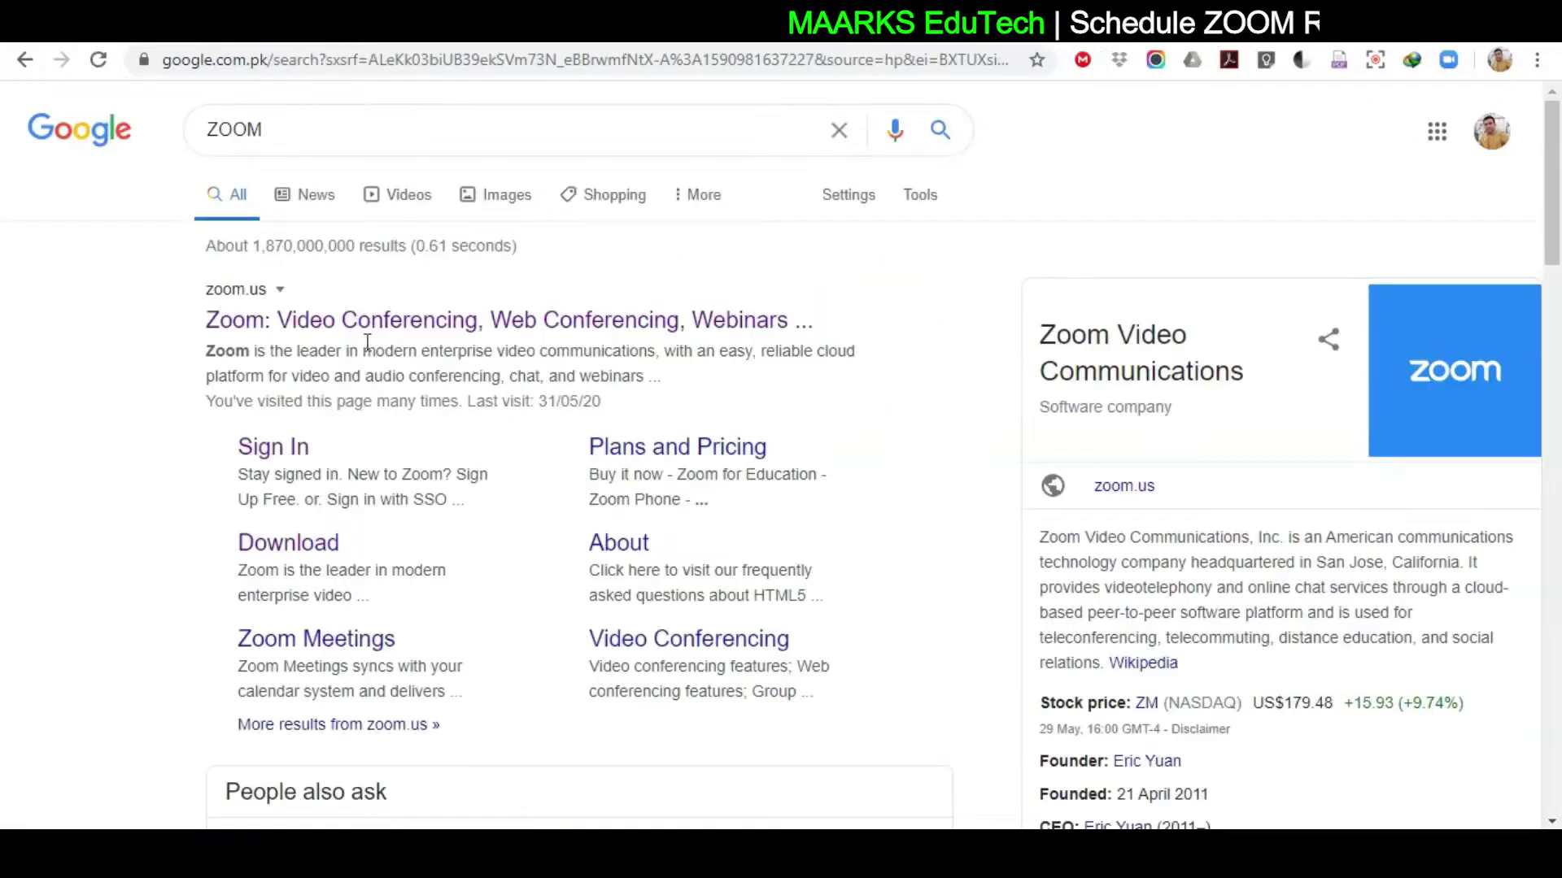
{"action": "left_click", "coordinate": [390, 321]}
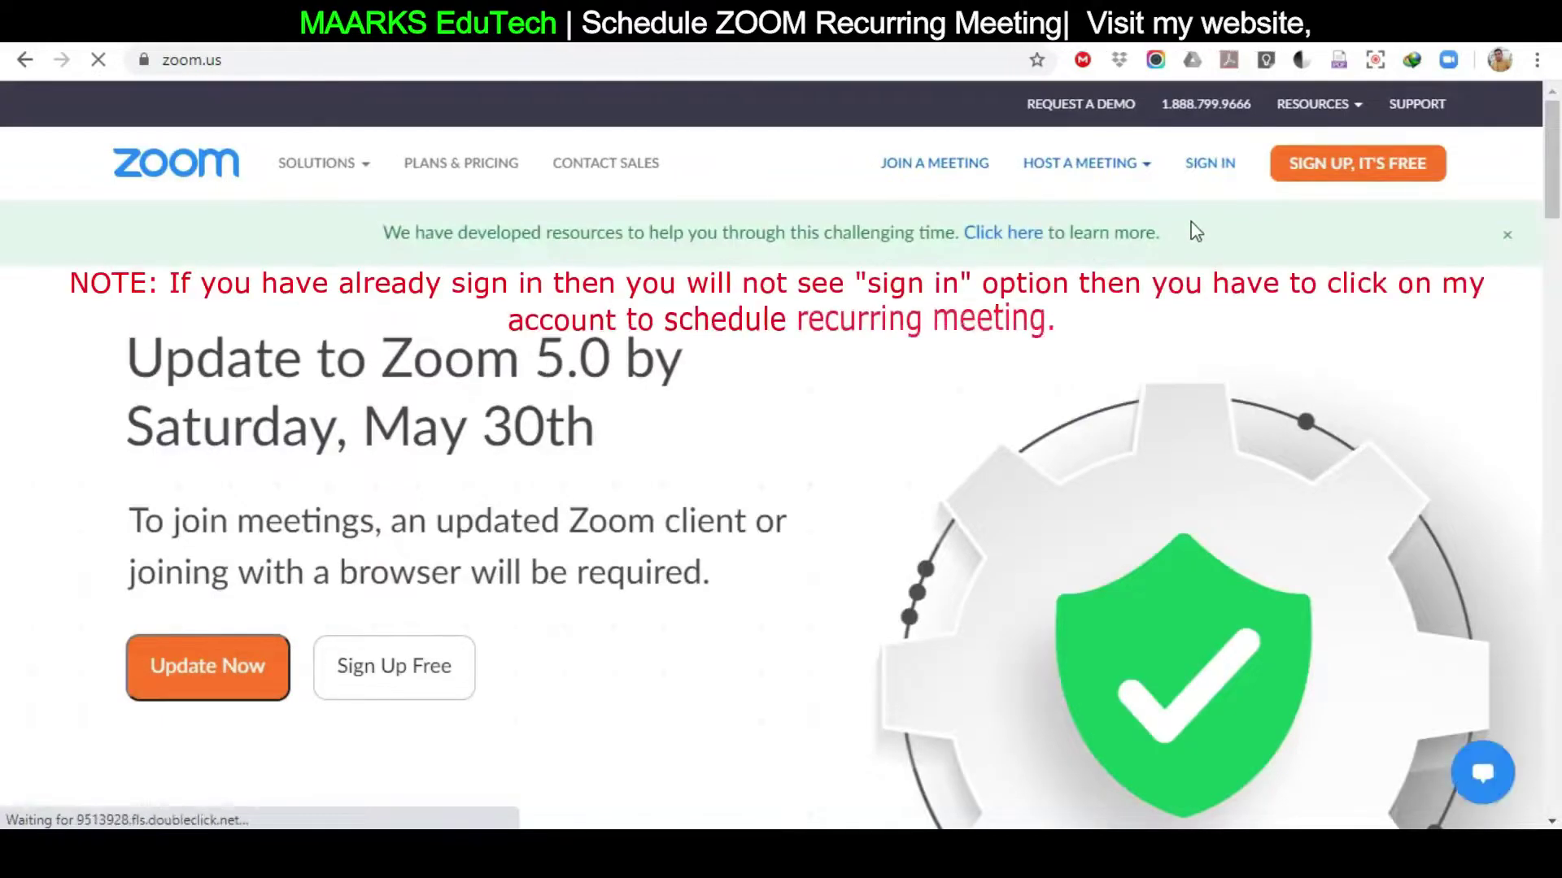
Sign in to the Zoom account with the saved autofill email to reach Meetings
{"action": "left_click", "coordinate": [1210, 172]}
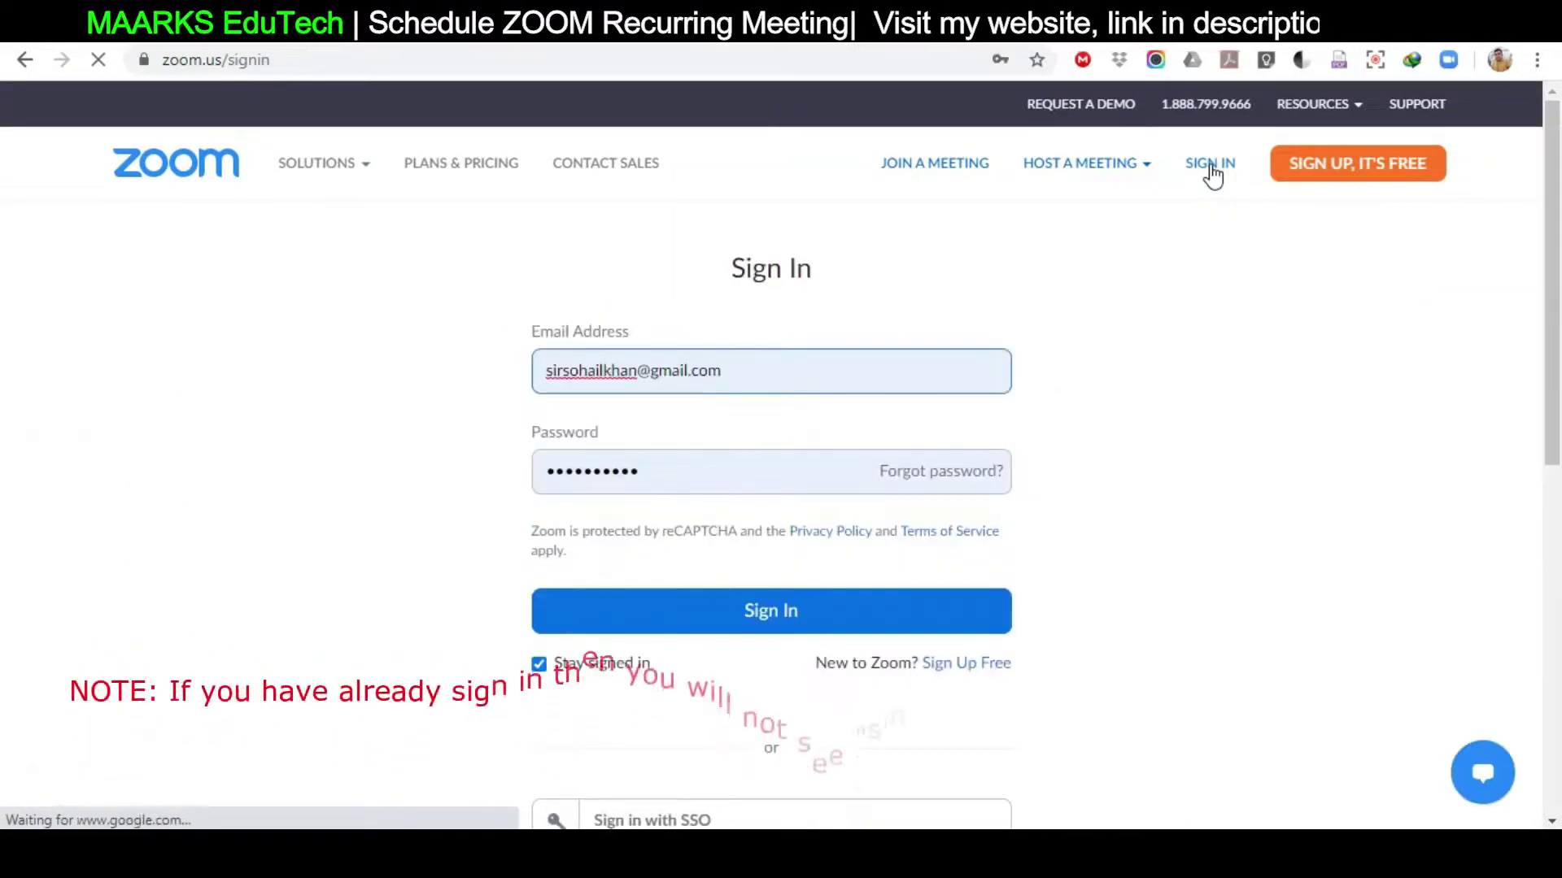
{"action": "left_click", "coordinate": [743, 383]}
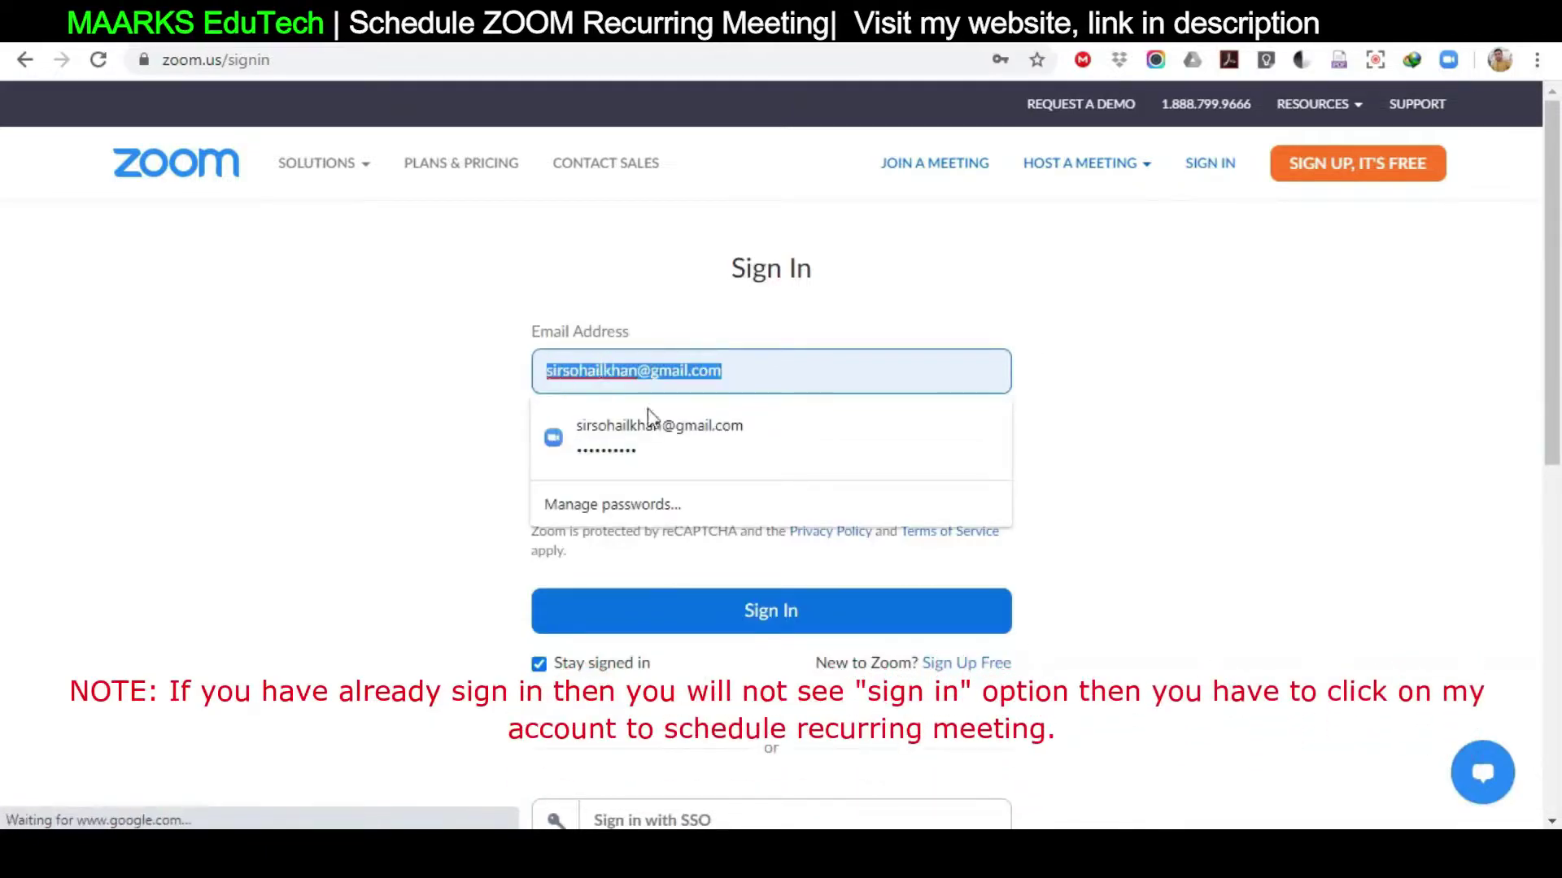
{"action": "left_click", "coordinate": [760, 611]}
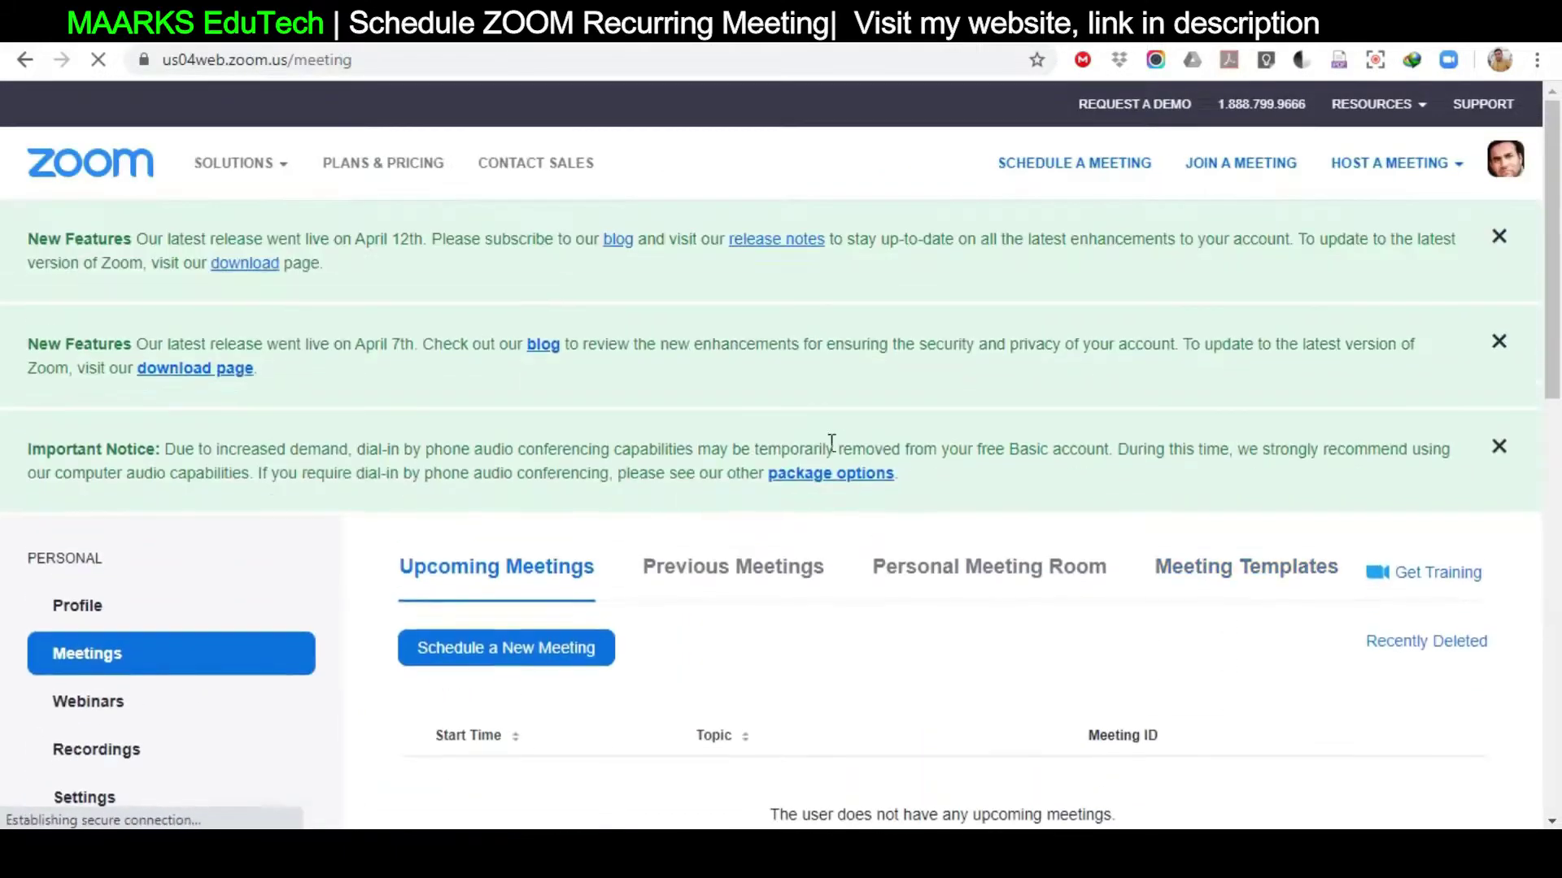
Schedule a new meeting and change its topic from 'My Meeting' to '11 A'
{"action": "left_click", "coordinate": [560, 658]}
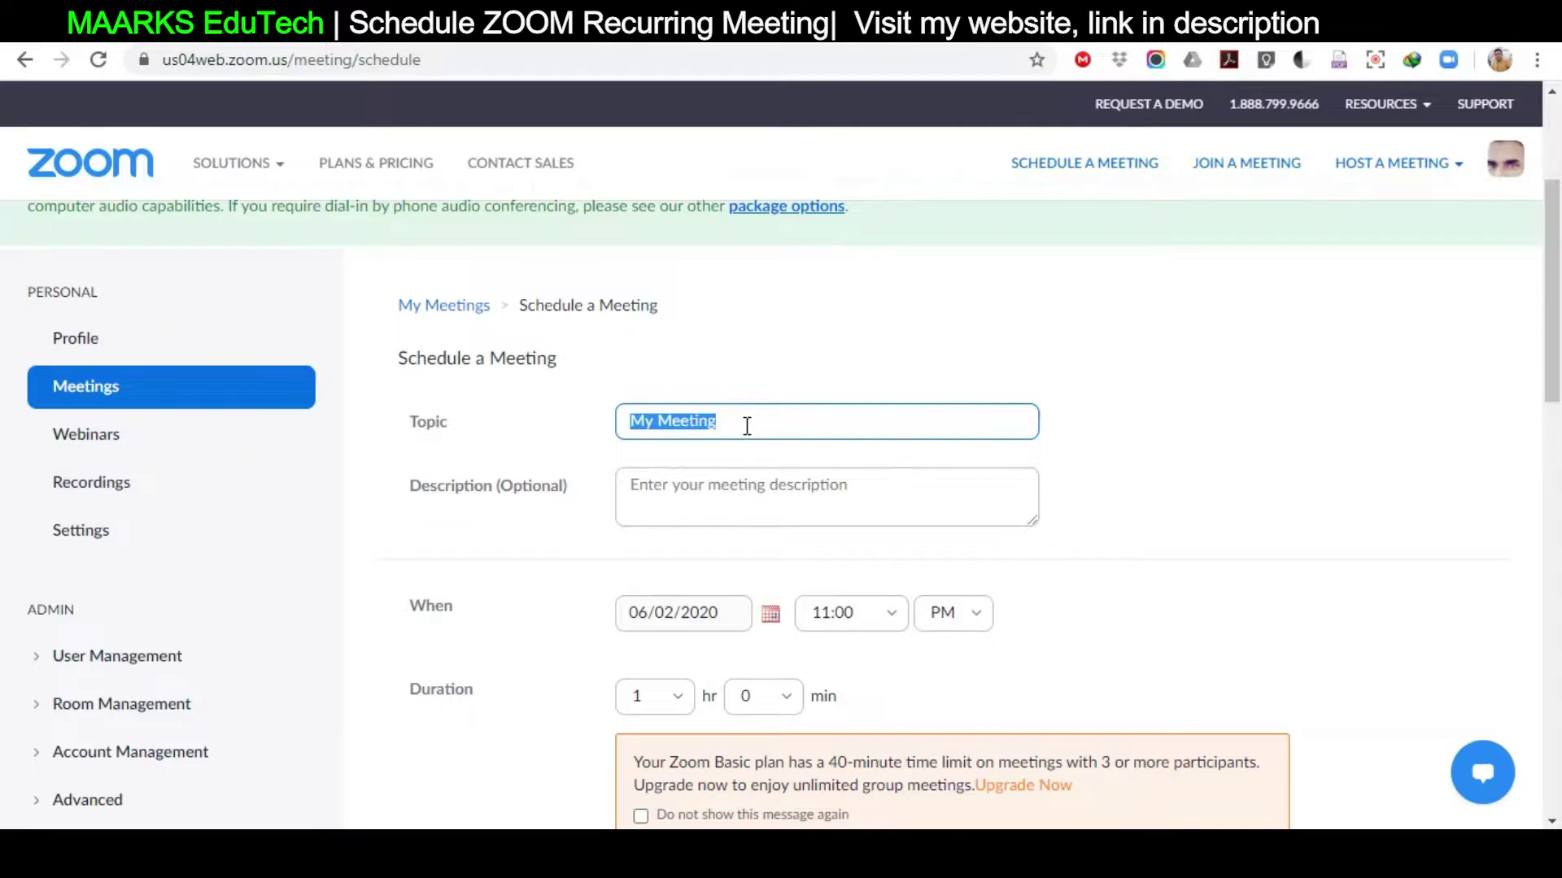
{"action": "type", "text": "11 A"}
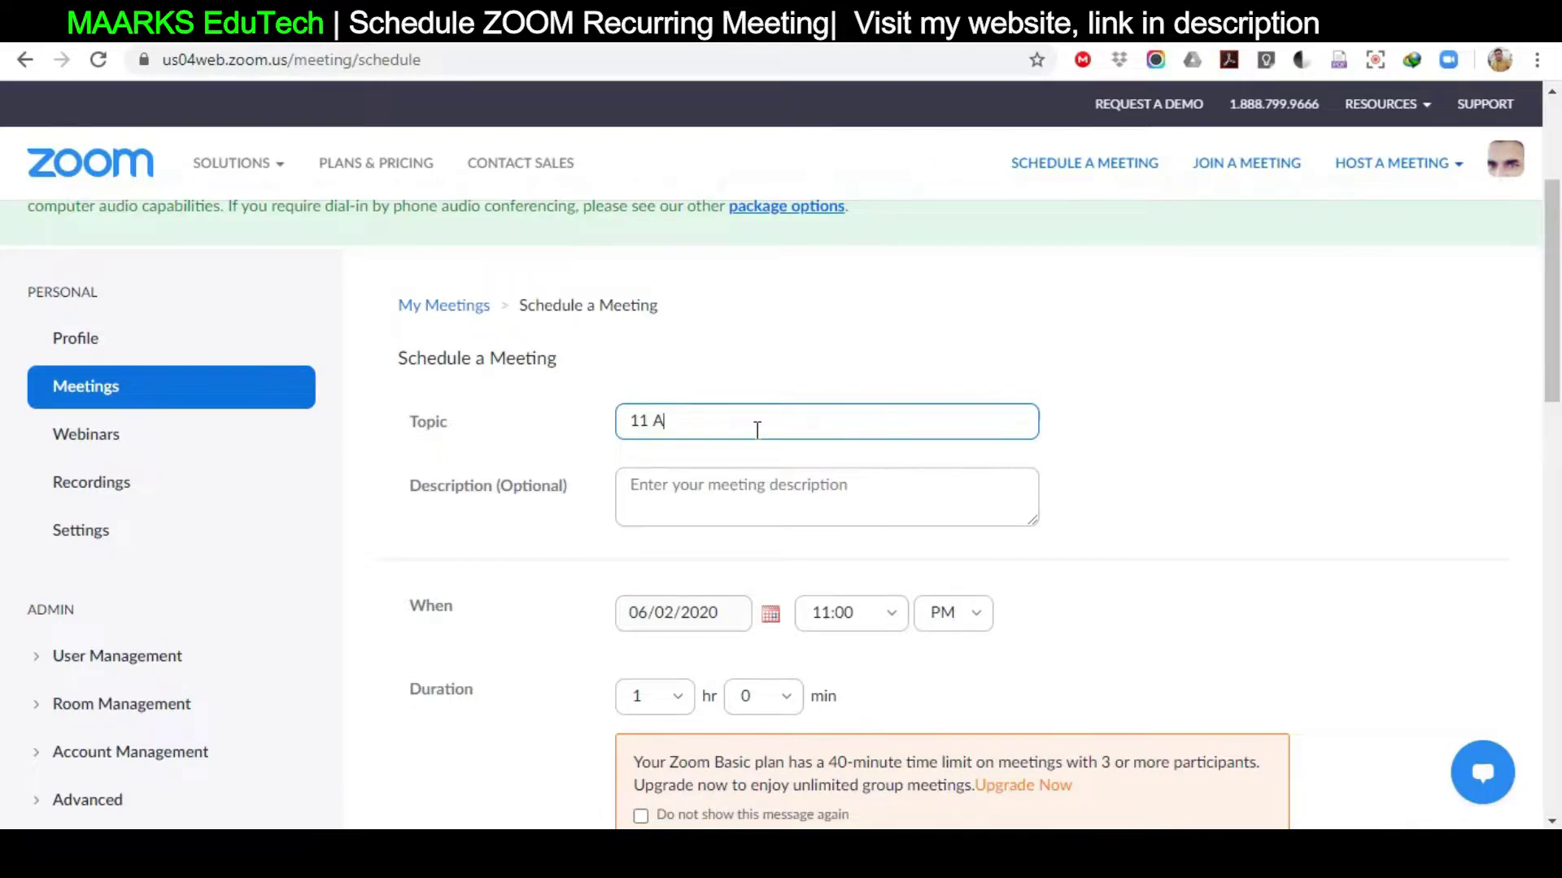
Make the 11 A meeting recurring with No Fixed Time as its recurrence
{"action": "scroll", "coordinate": [1556, 363], "scroll_direction": "down", "scroll_amount": 2}
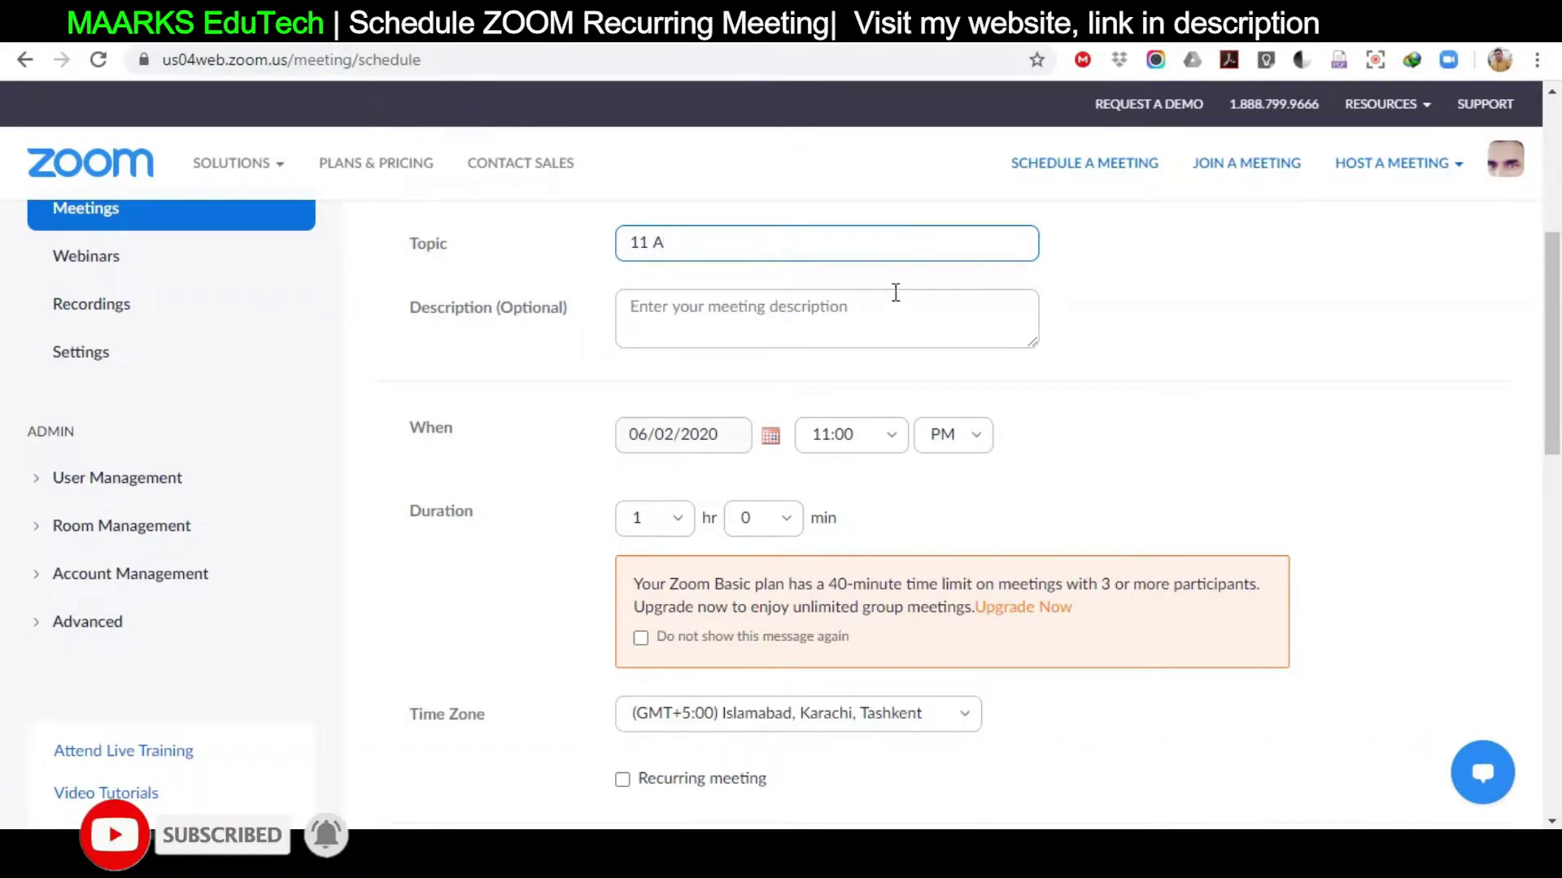
{"action": "left_click_drag", "start_coordinate": [1554, 435], "coordinate": [1558, 523]}
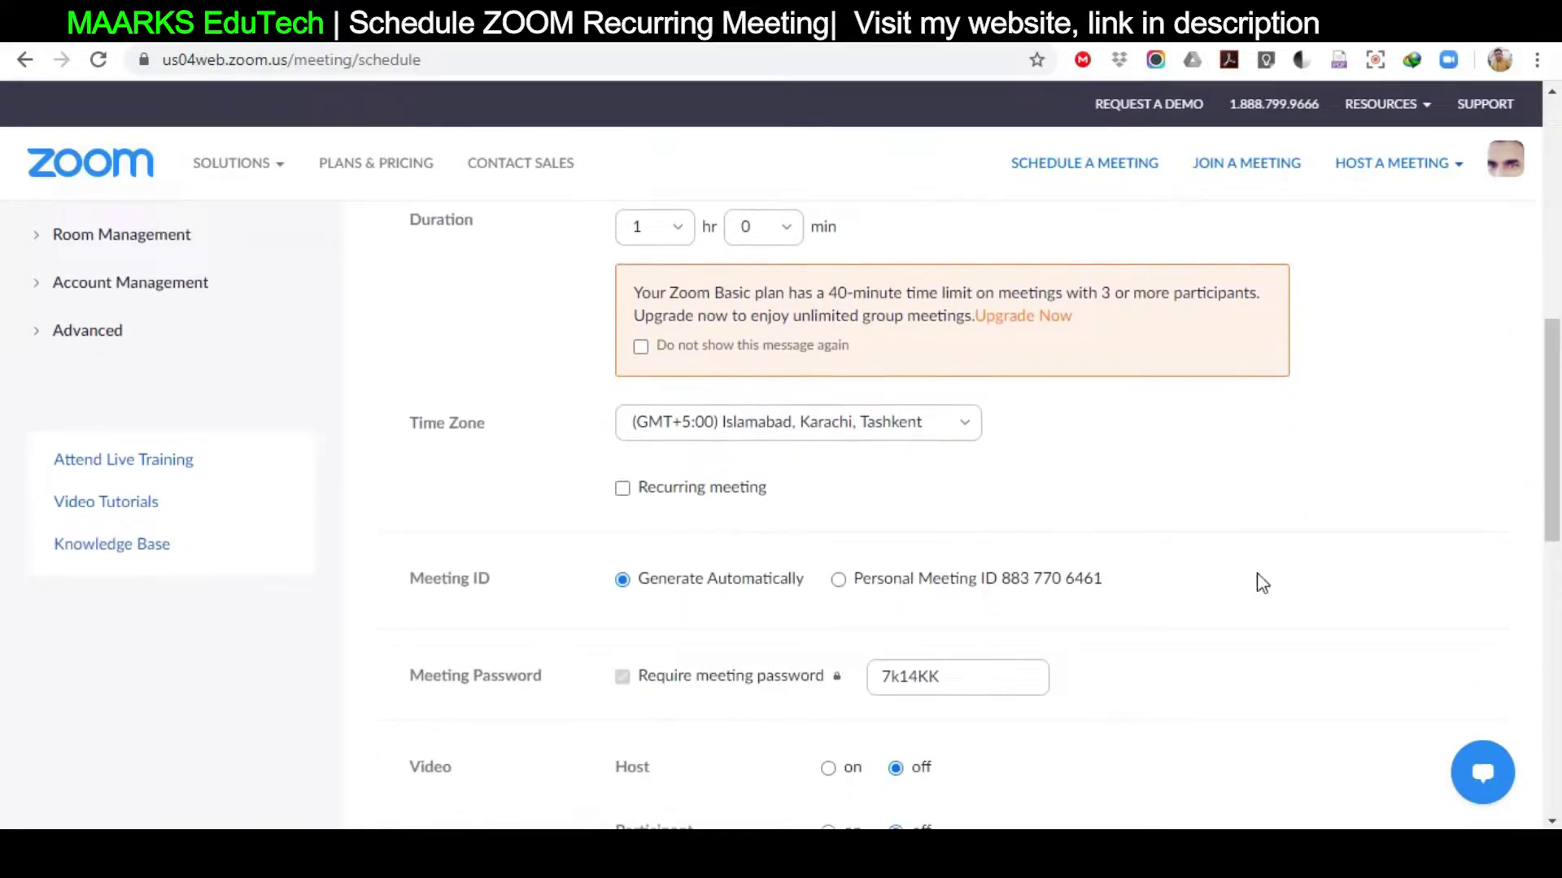
{"action": "left_click", "coordinate": [622, 488]}
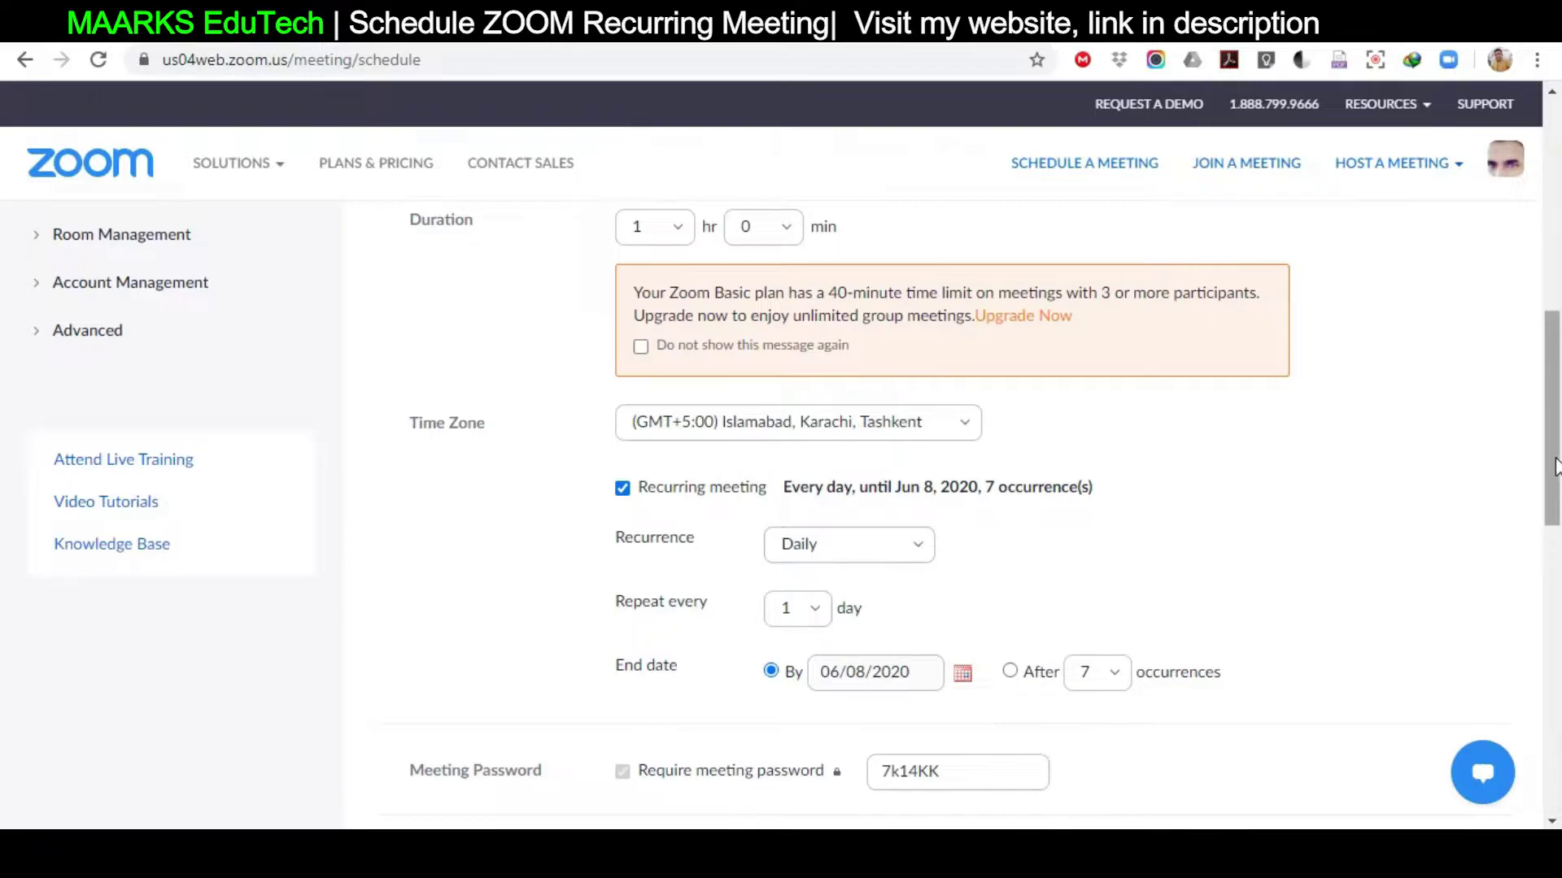
{"action": "left_click_drag", "start_coordinate": [1555, 466], "coordinate": [1556, 482]}
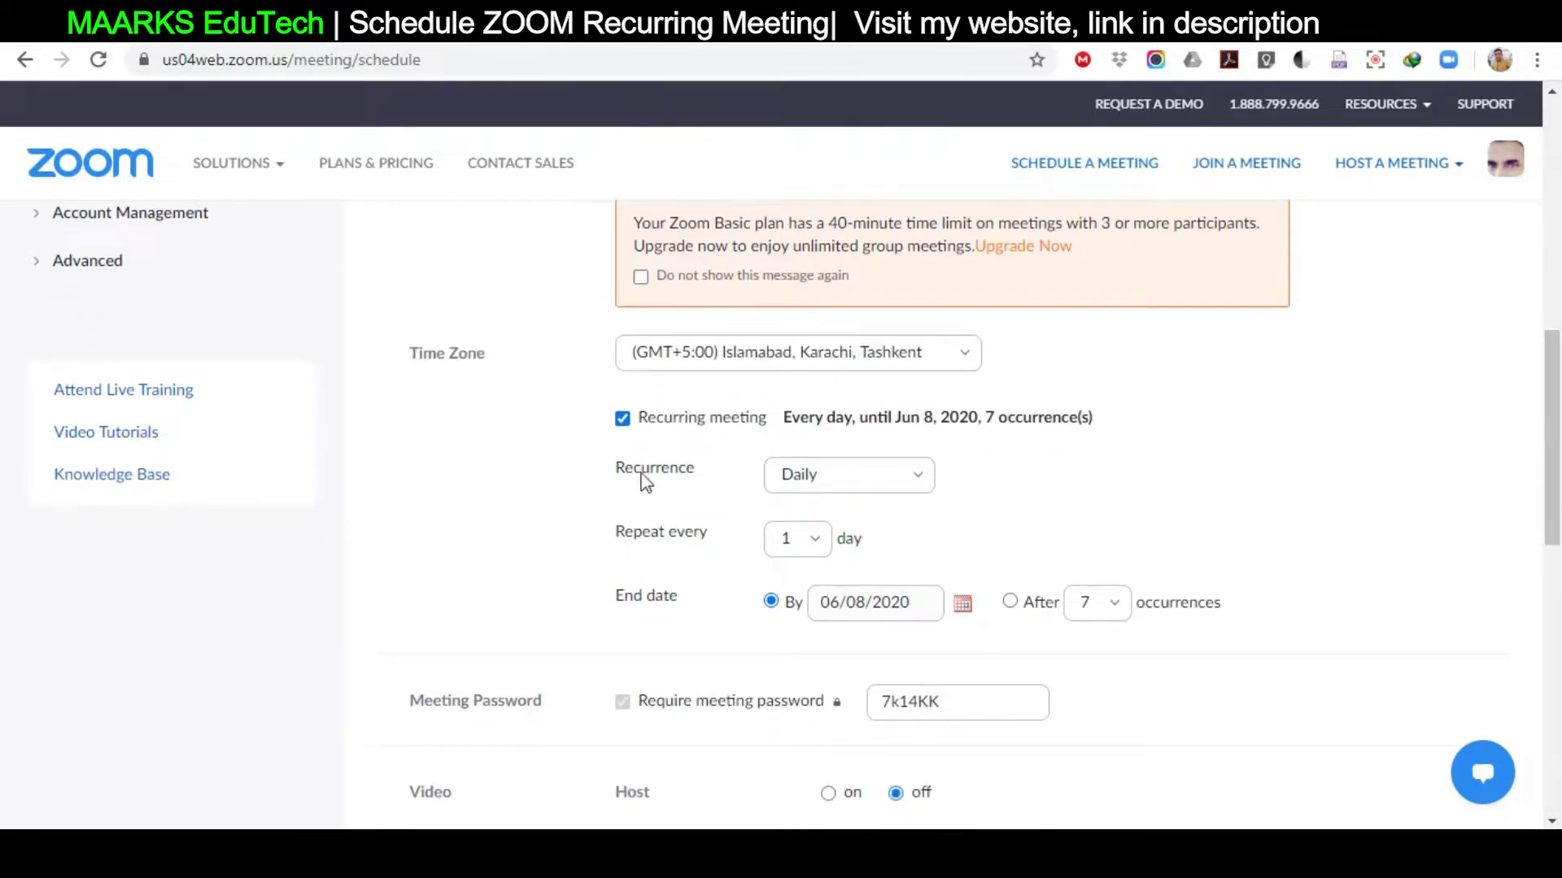
{"action": "left_click", "coordinate": [917, 489]}
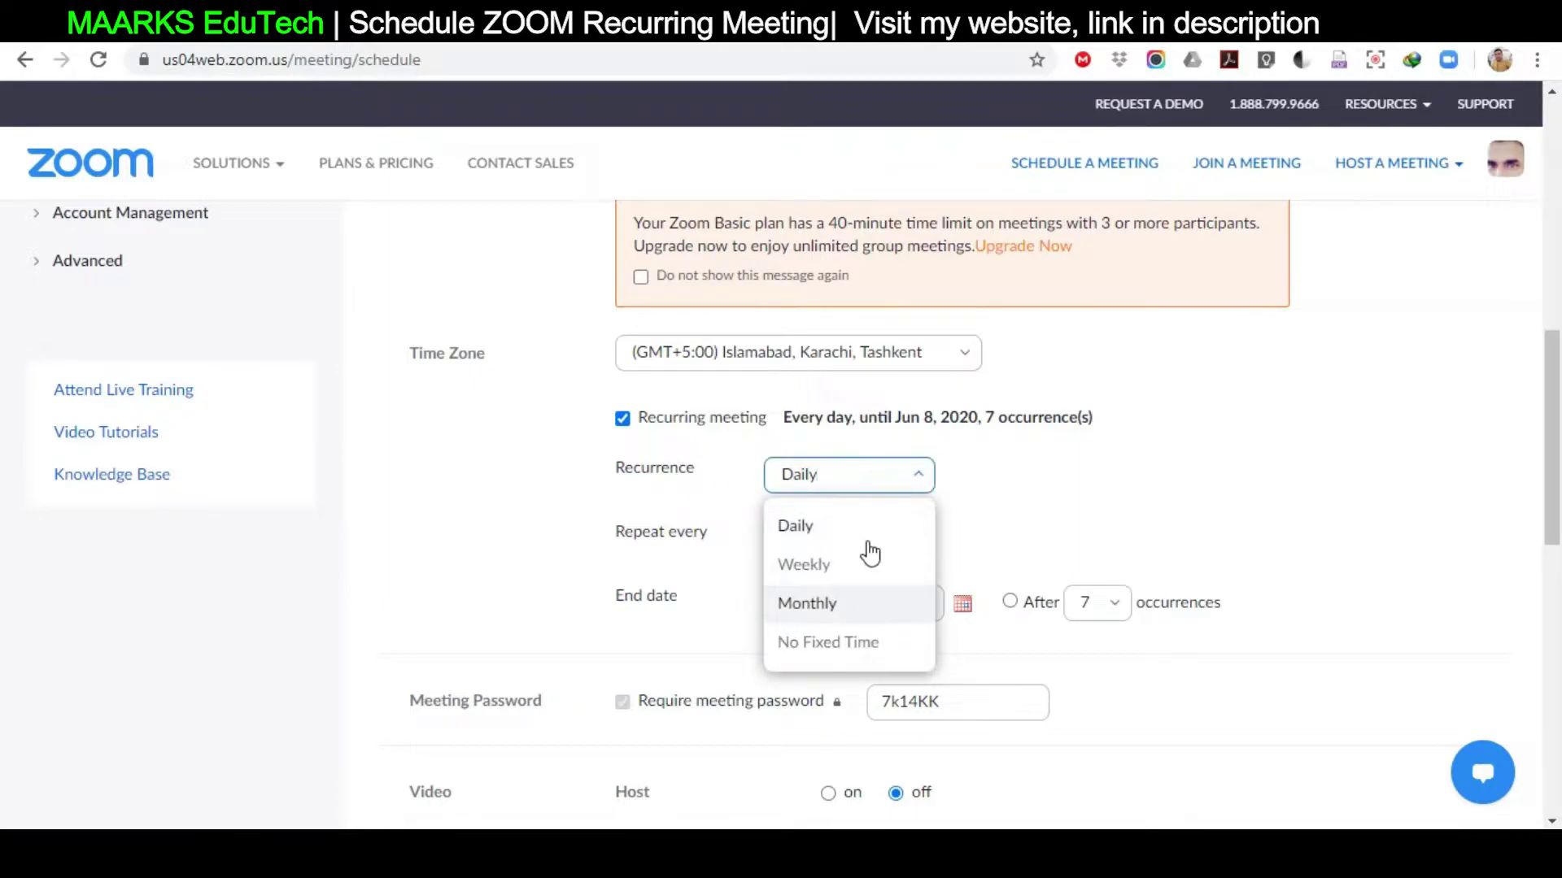
{"action": "left_click", "coordinate": [834, 655]}
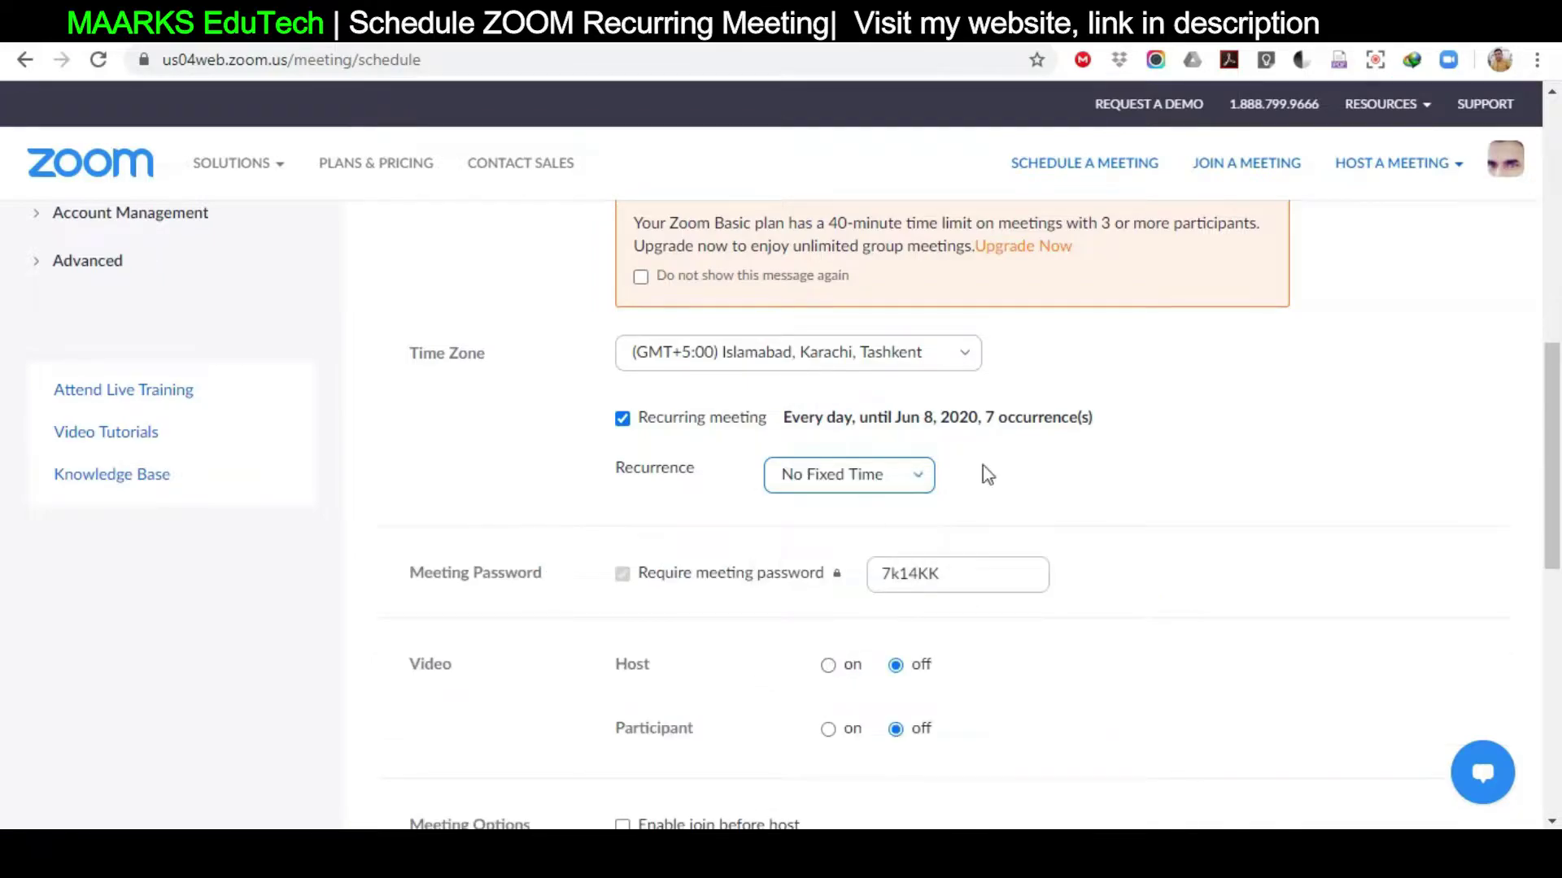
{"action": "scroll", "coordinate": [936, 484], "scroll_direction": "down", "scroll_amount": 3}
{"action": "mouse_move", "coordinate": [1558, 521]}
{"action": "left_mouse_down"}
{"action": "mouse_move", "coordinate": [1558, 399]}
{"action": "mouse_move", "coordinate": [1557, 515]}
{"action": "left_mouse_up"}
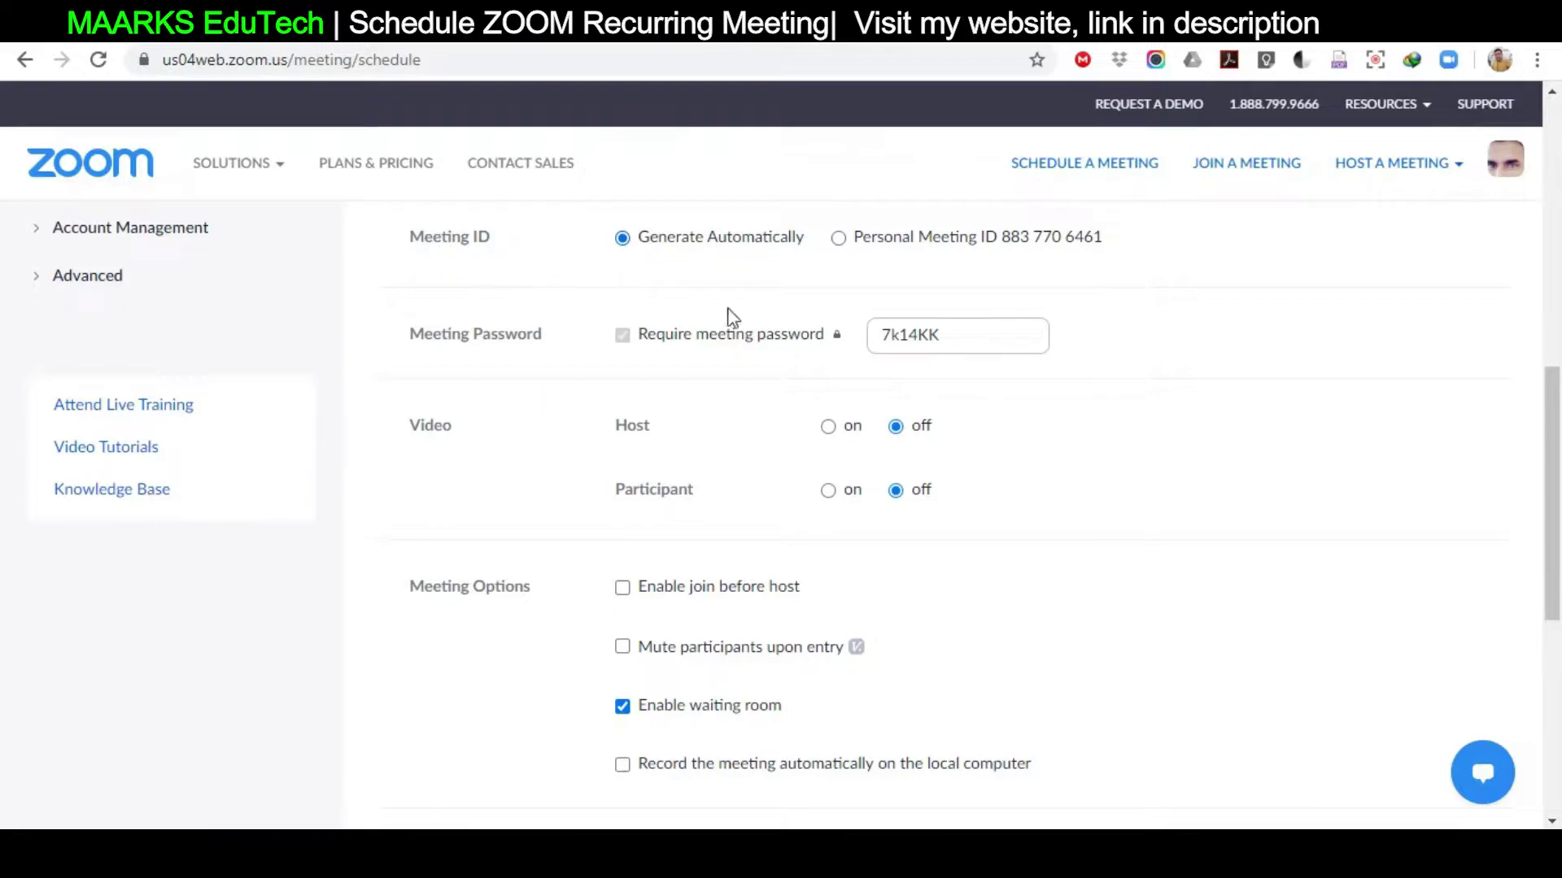
{"action": "left_click_drag", "start_coordinate": [958, 338], "coordinate": [883, 345]}
Keep Generate Automatically for the meeting ID and replace the meeting password with a new one
{"action": "left_click", "coordinate": [975, 340]}
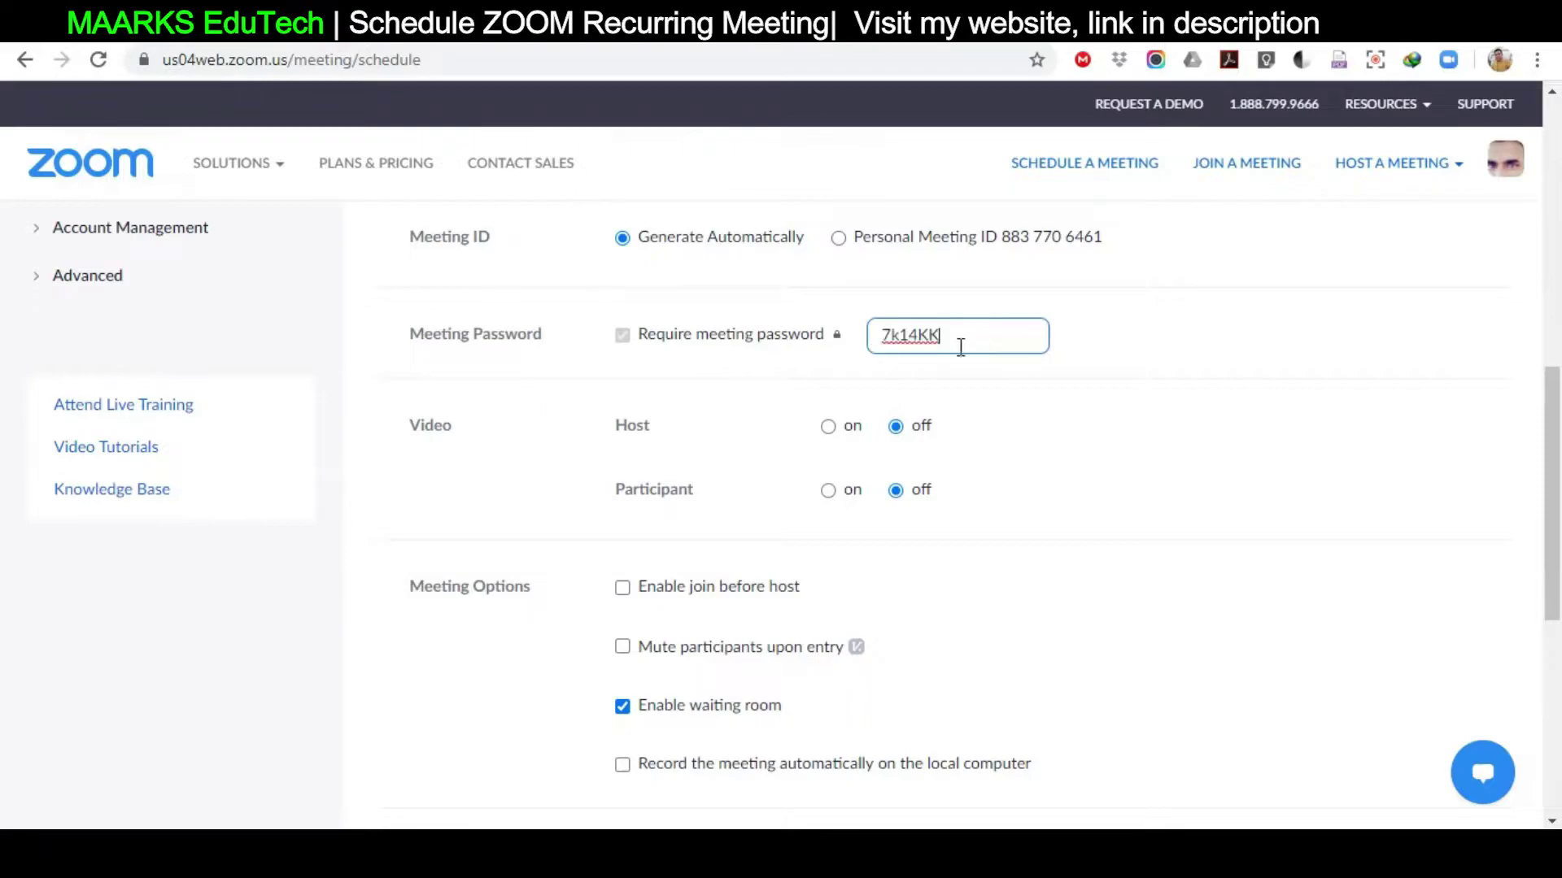
{"action": "left_click", "coordinate": [838, 239]}
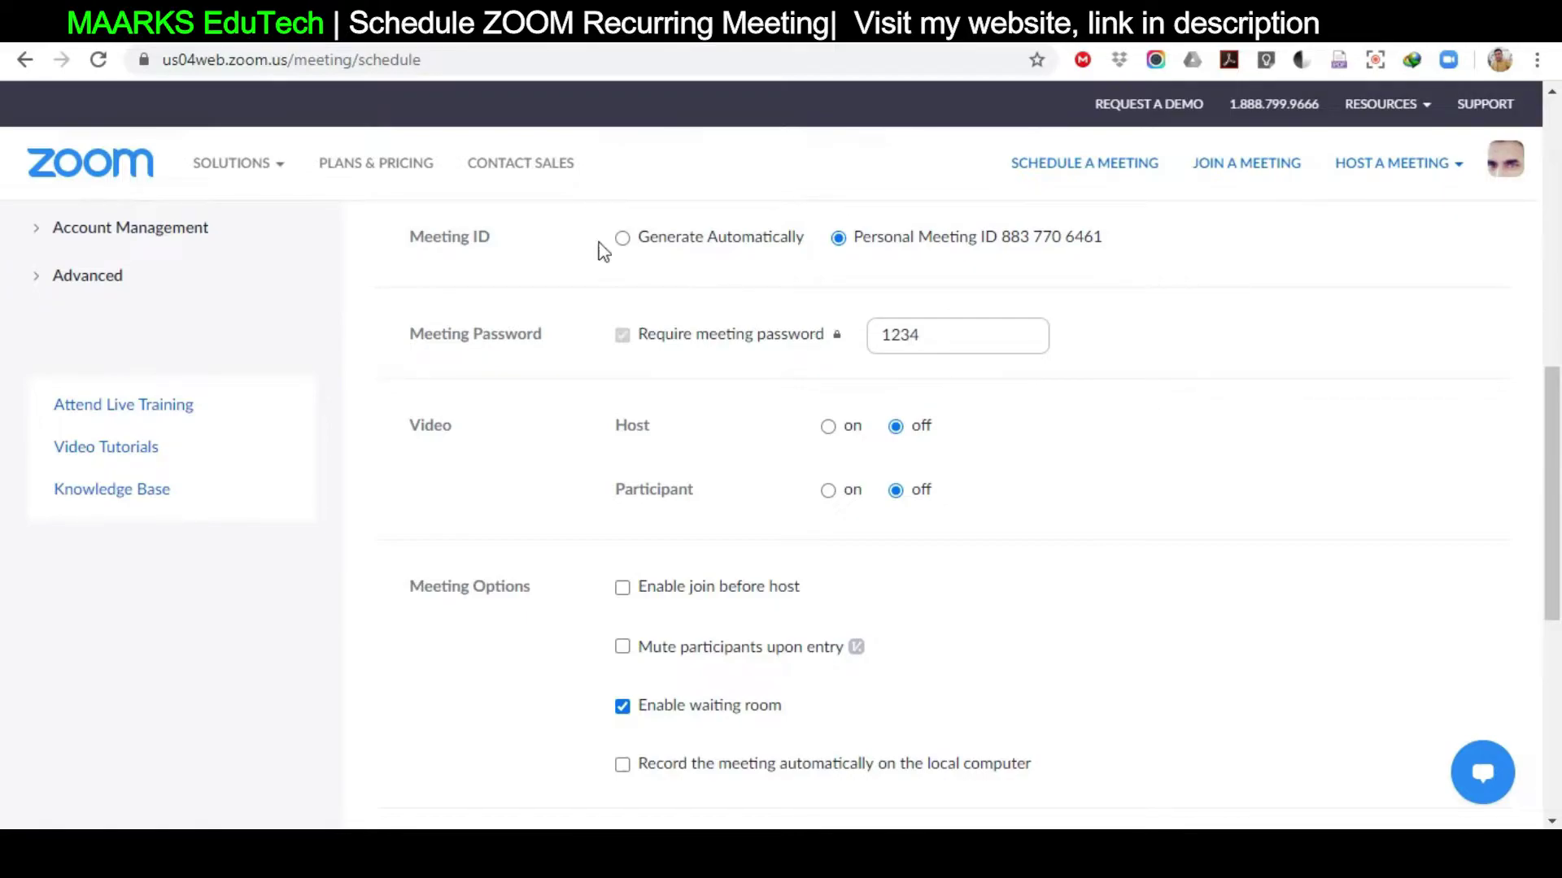
{"action": "left_click", "coordinate": [623, 239]}
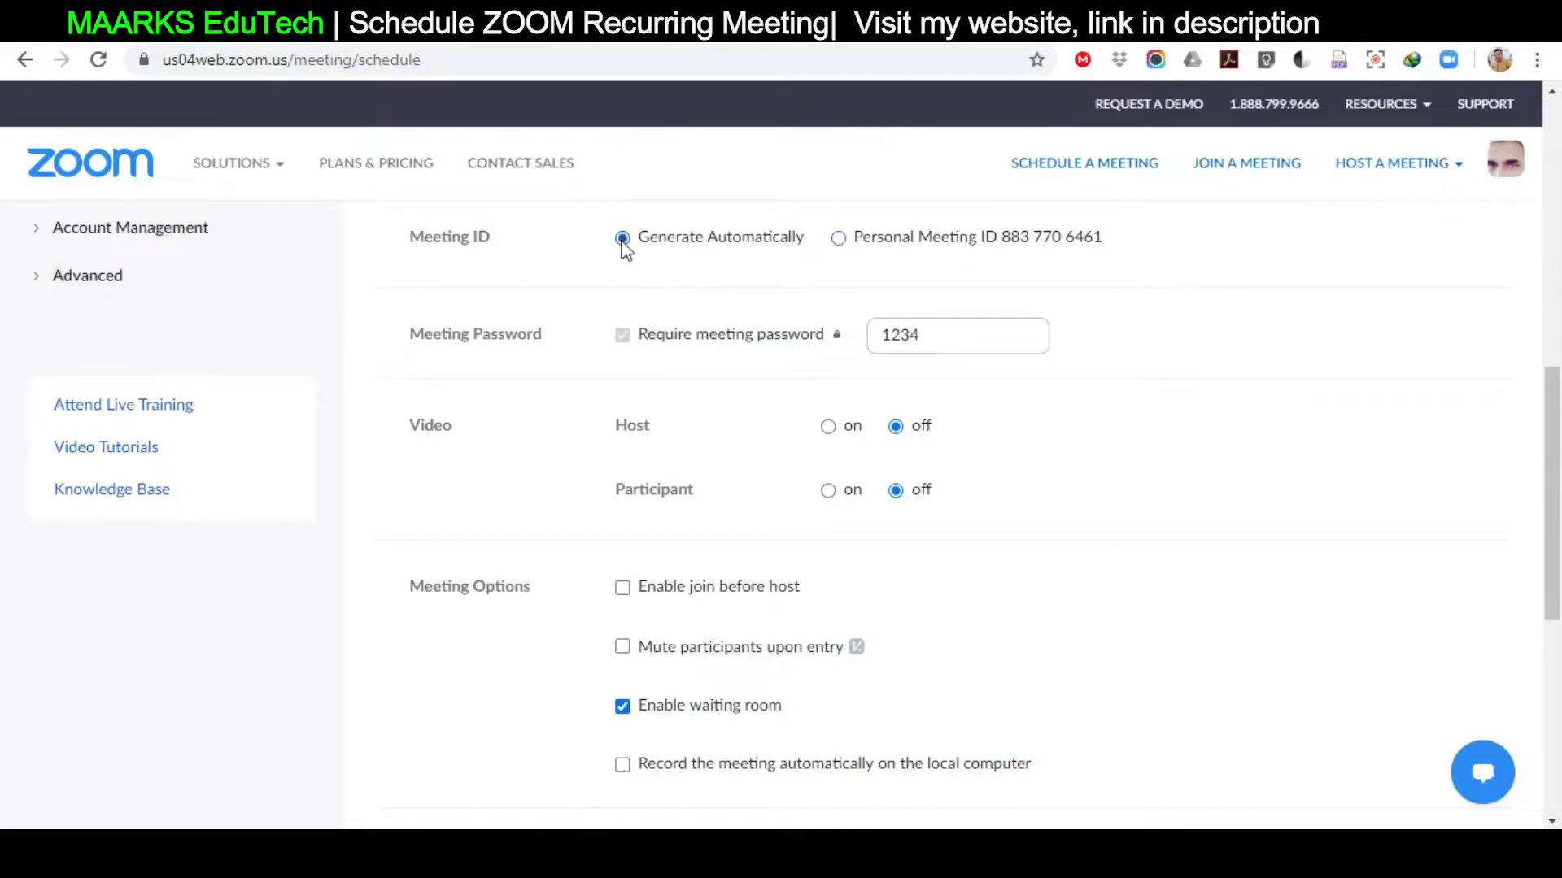
{"action": "double_click", "coordinate": [943, 334]}
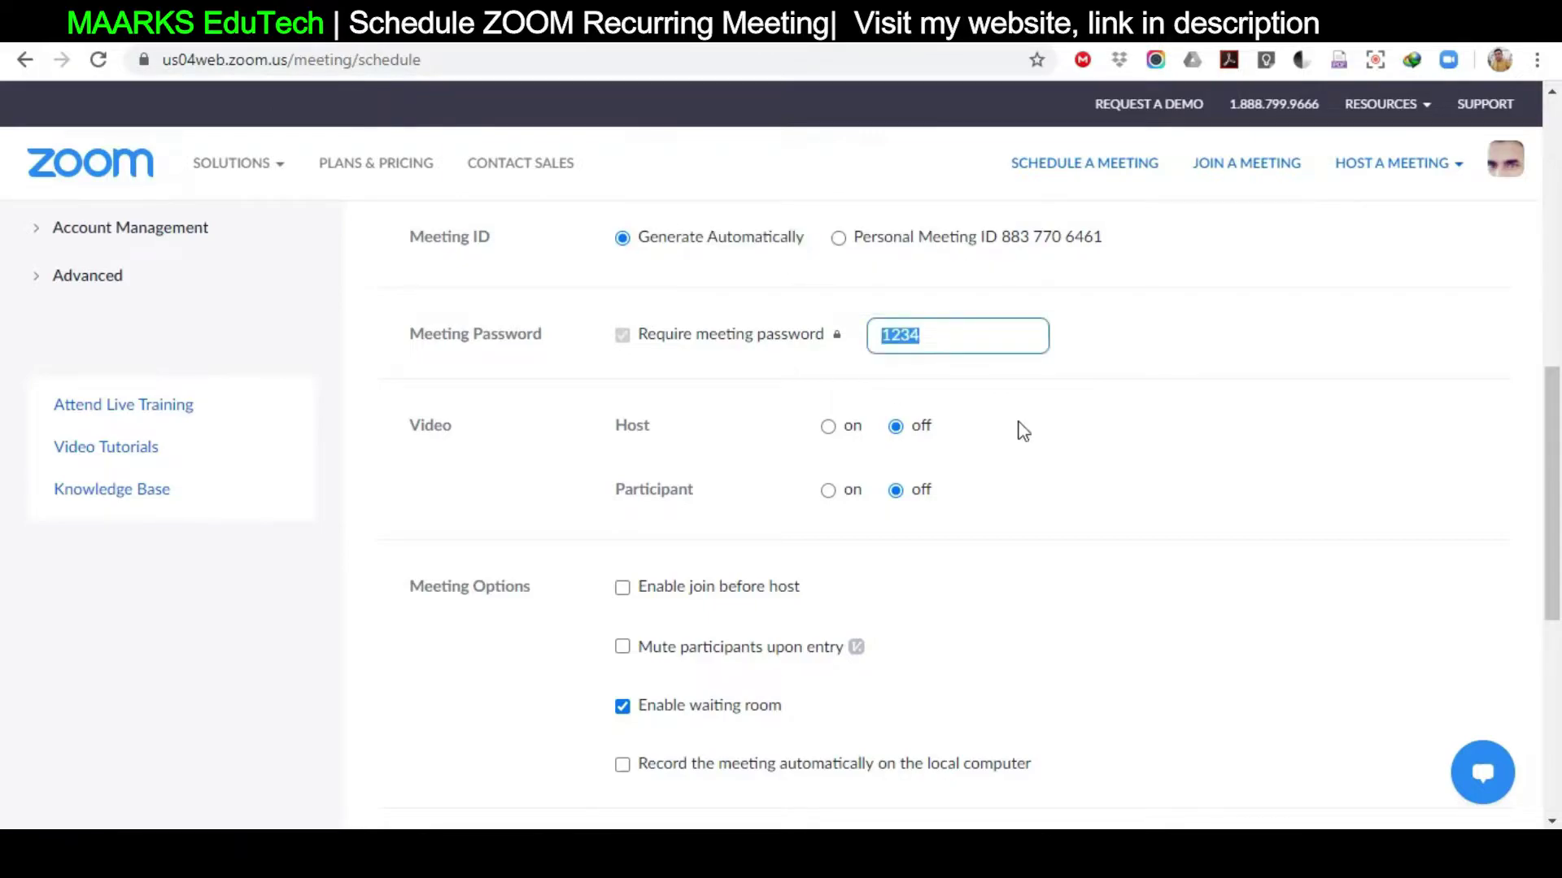
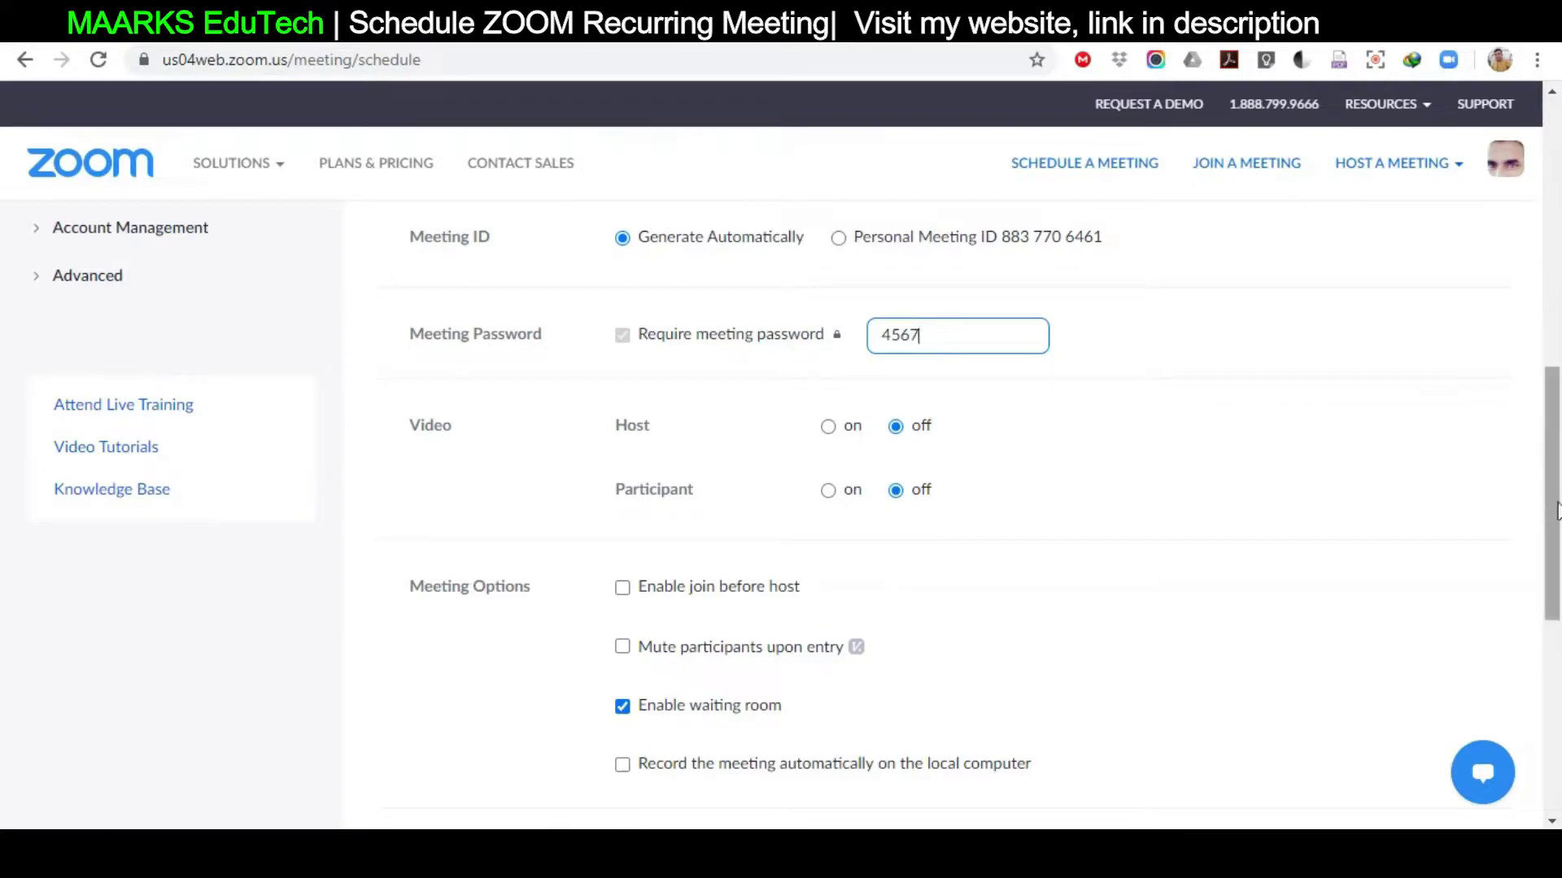
{"action": "scroll", "coordinate": [1546, 504], "scroll_direction": "down", "scroll_amount": 2}
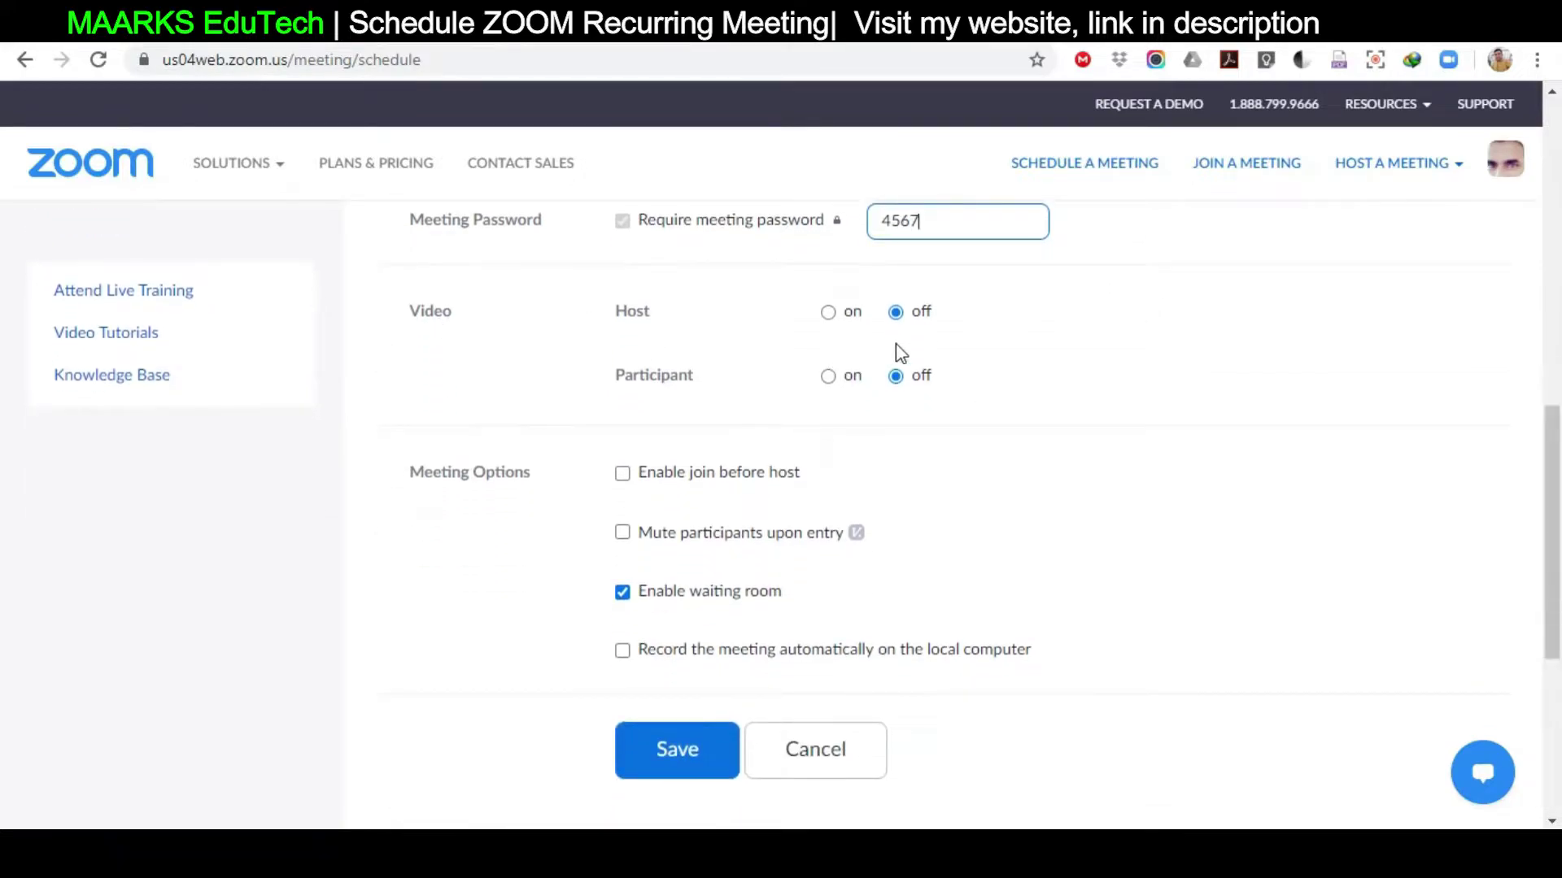
Set participant video to on and leave host video off
{"action": "left_click", "coordinate": [828, 313]}
{"action": "left_click", "coordinate": [829, 378]}
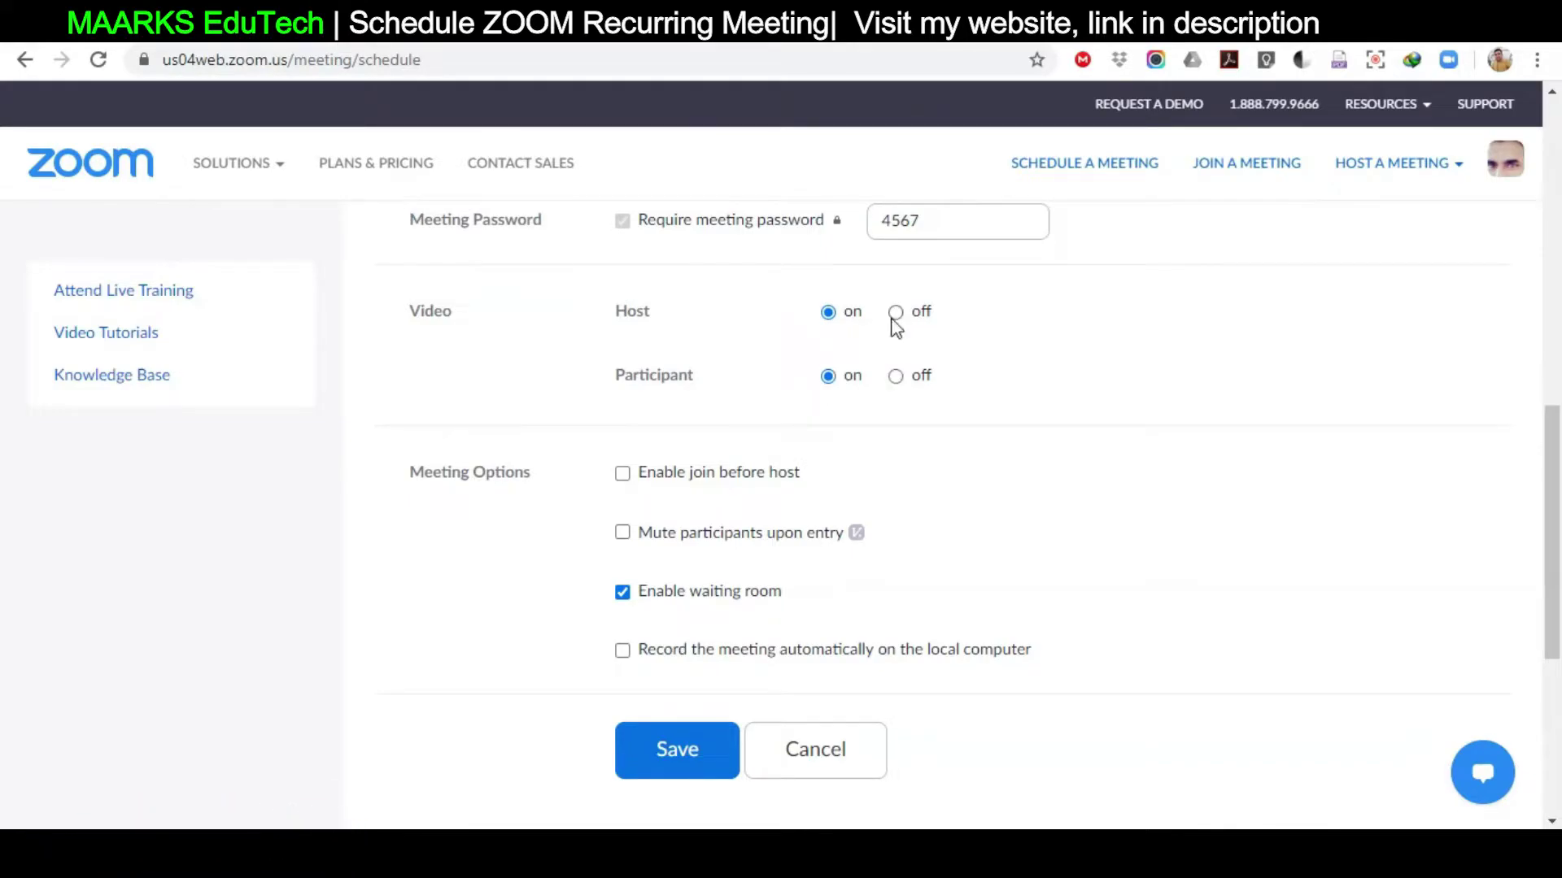
{"action": "left_click", "coordinate": [894, 314]}
Enable 'Record the meeting automatically on the local computer' in Meeting Options
{"action": "scroll", "coordinate": [1017, 488], "scroll_direction": "down", "scroll_amount": 3}
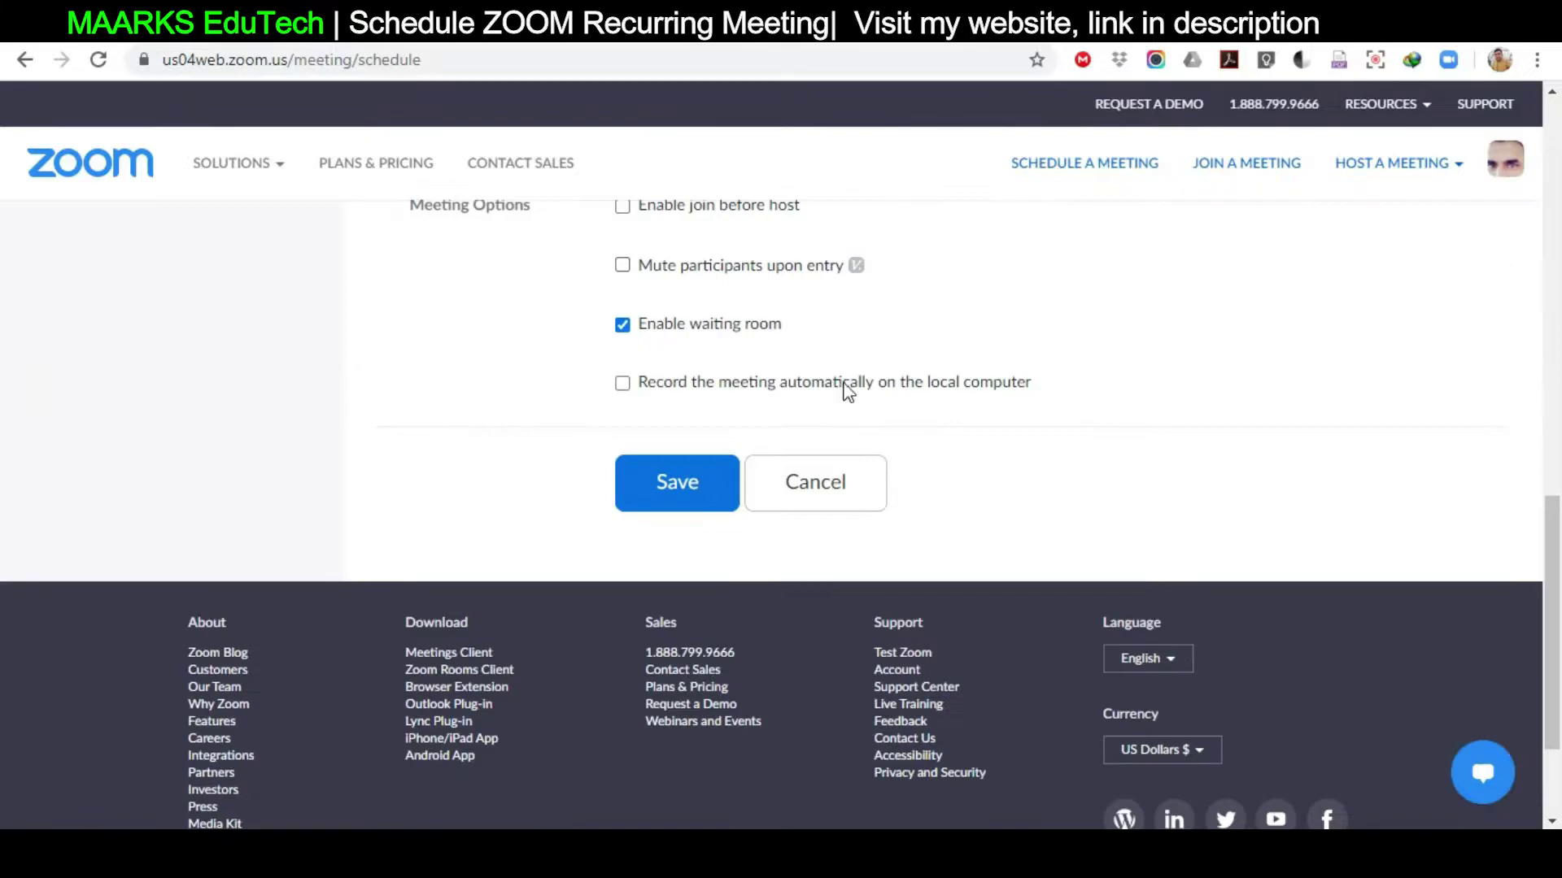
{"action": "scroll", "coordinate": [1009, 399], "scroll_direction": "up", "scroll_amount": 3}
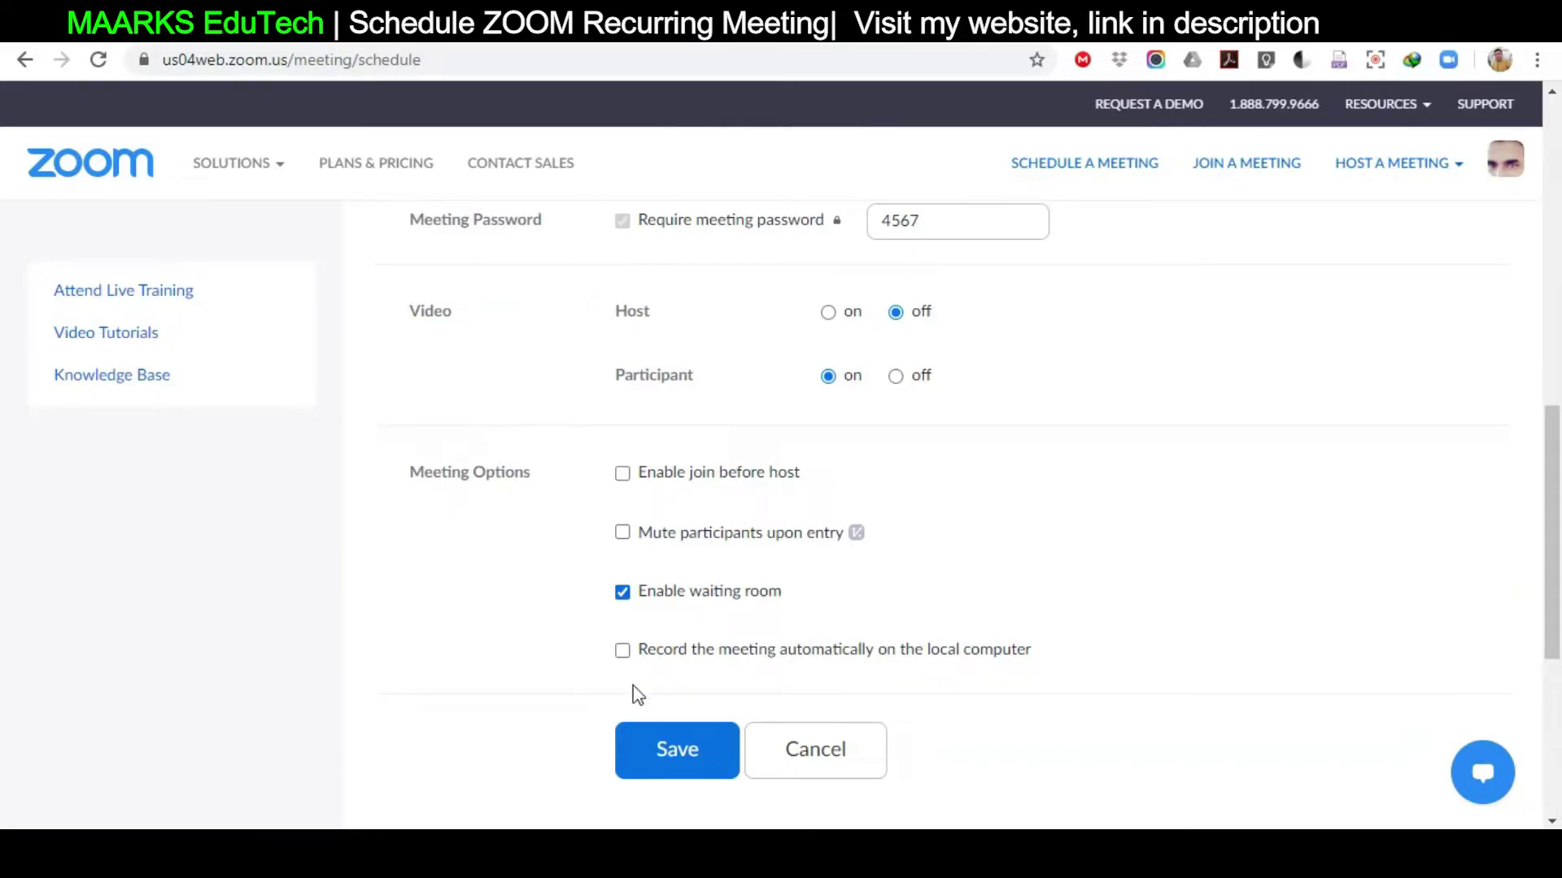
{"action": "left_click", "coordinate": [623, 652]}
Save the 11 A meeting and copy its full meeting invitation to the clipboard
{"action": "left_click", "coordinate": [669, 752]}
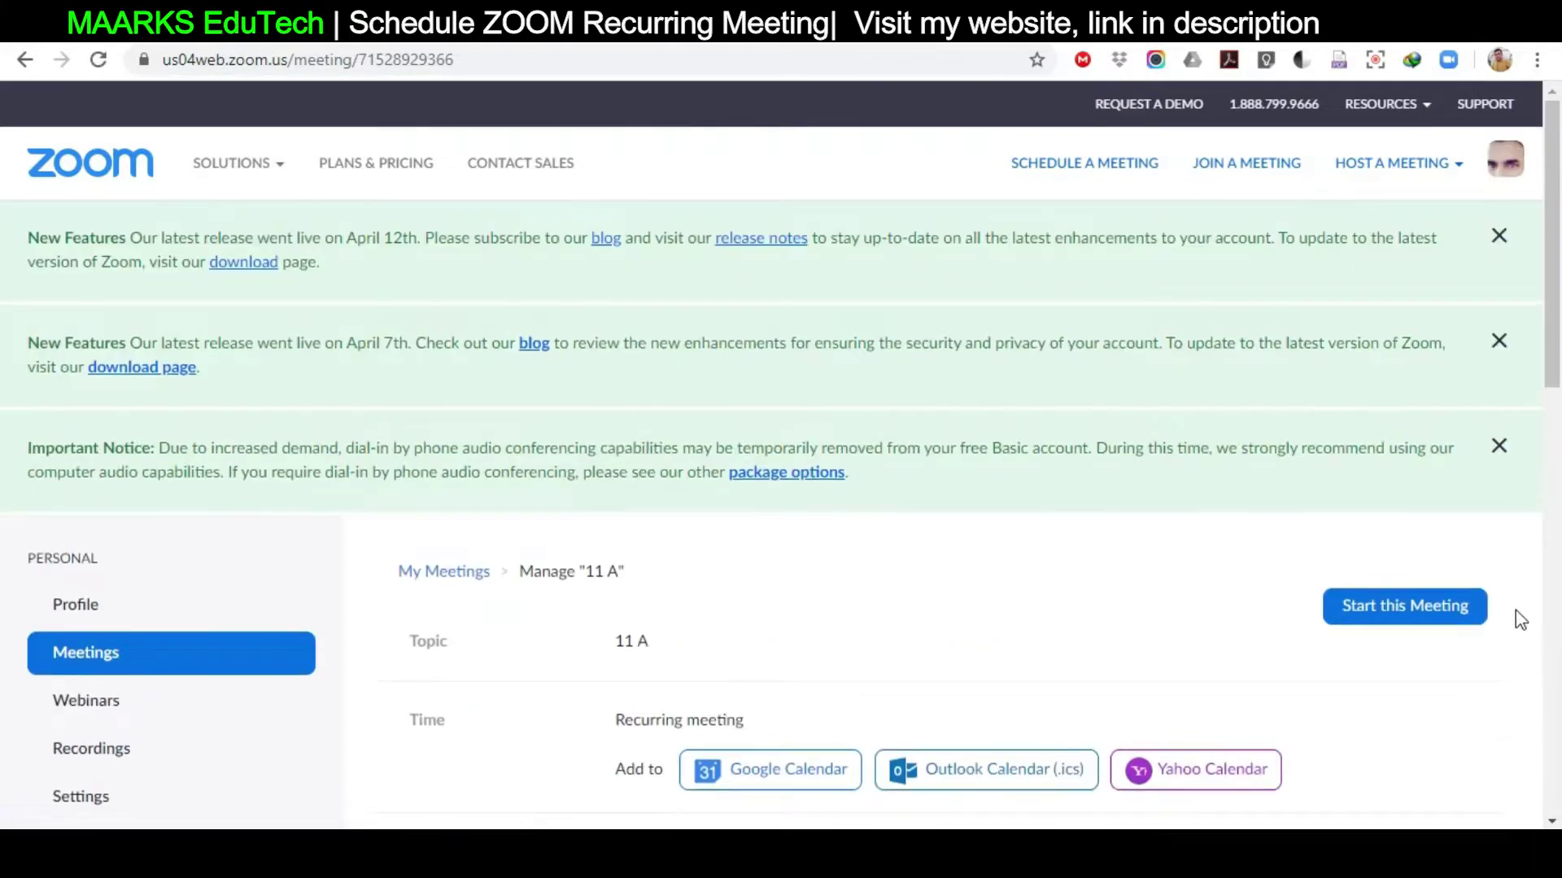
{"action": "scroll", "coordinate": [1515, 611], "scroll_direction": "down", "scroll_amount": 6}
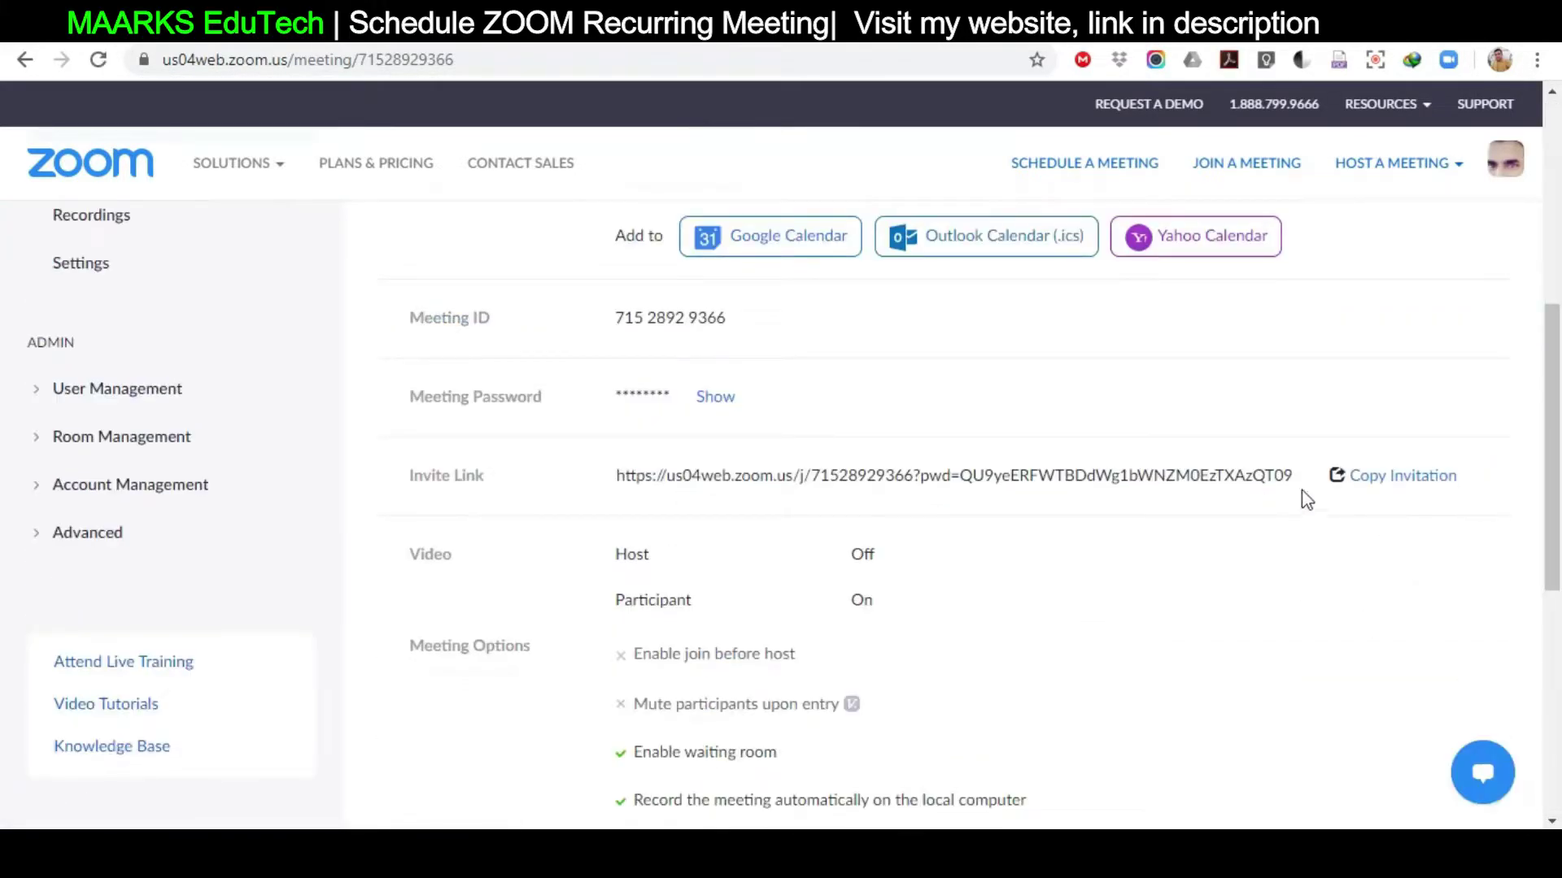
{"action": "left_click", "coordinate": [1410, 479]}
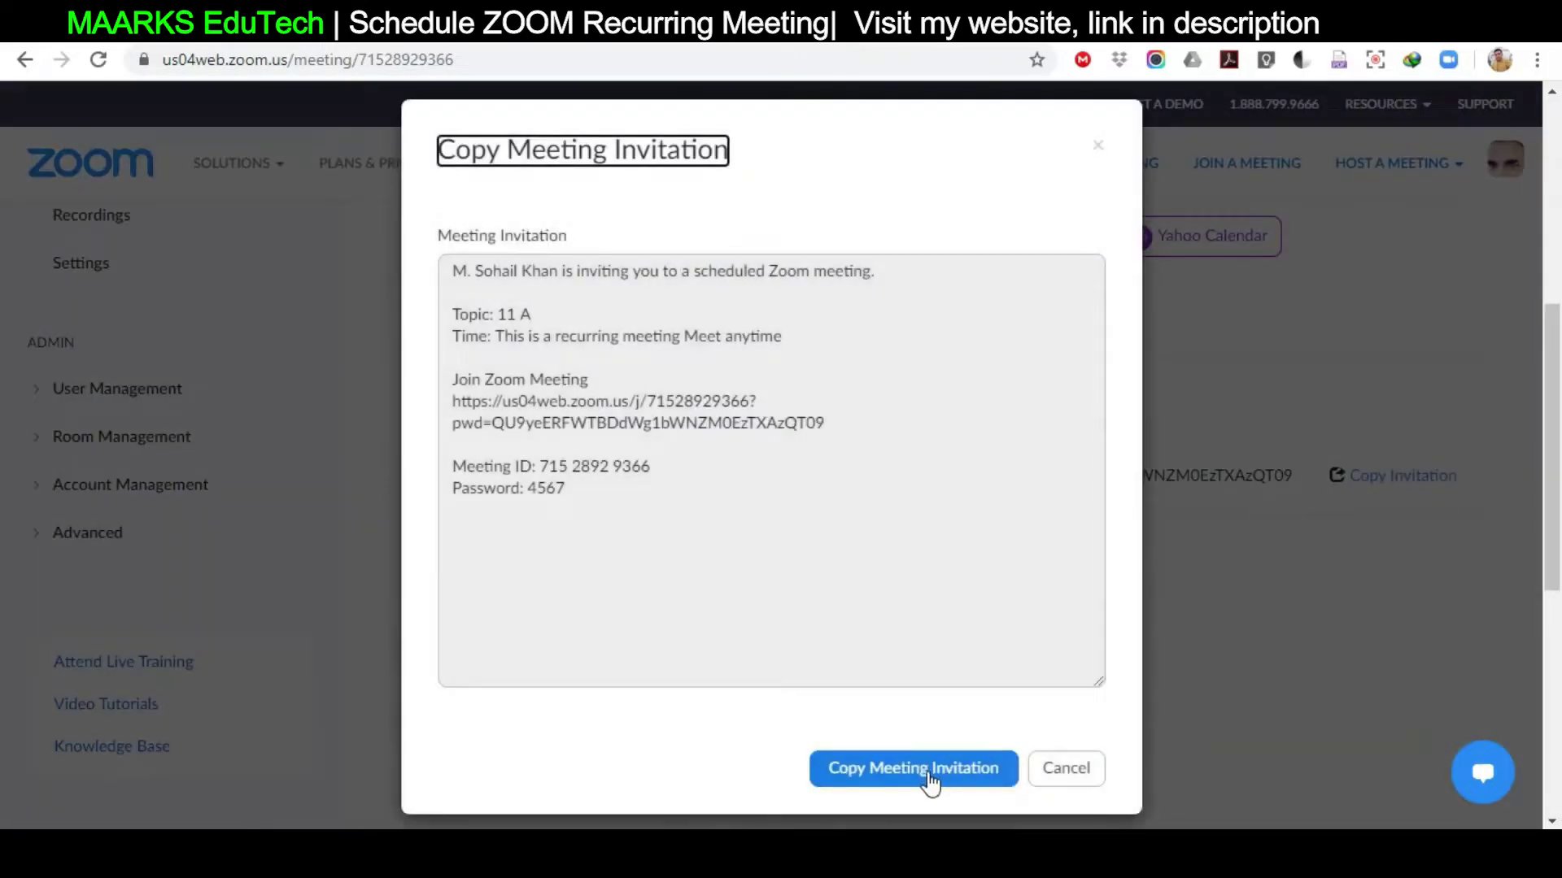
{"action": "left_click", "coordinate": [929, 779]}
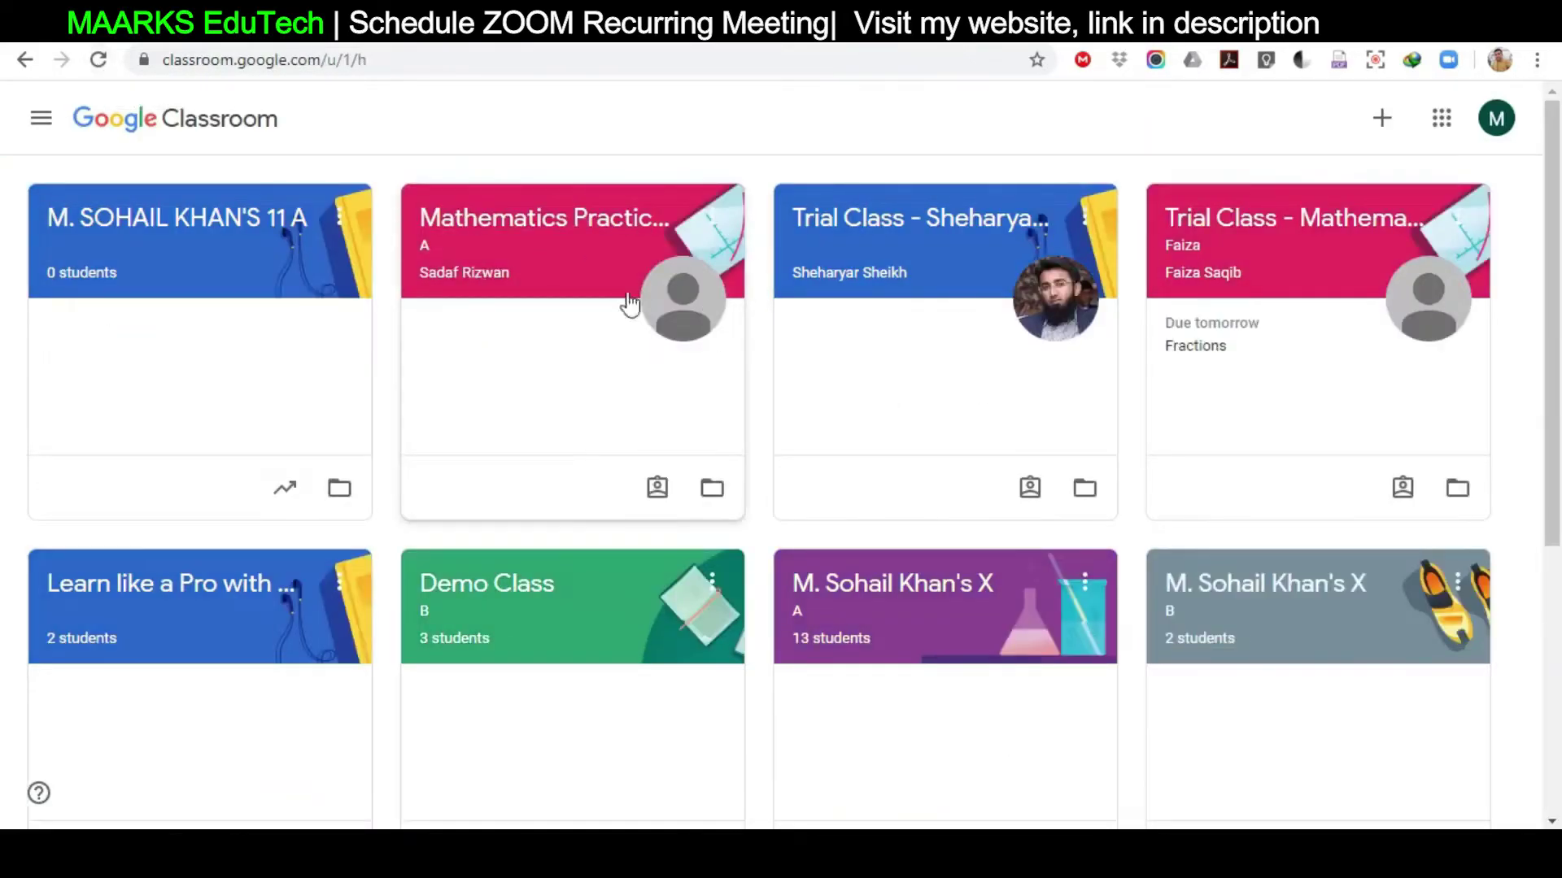
Open the 11 A class and paste the copied Zoom invitation into a new post
{"action": "left_click", "coordinate": [225, 236]}
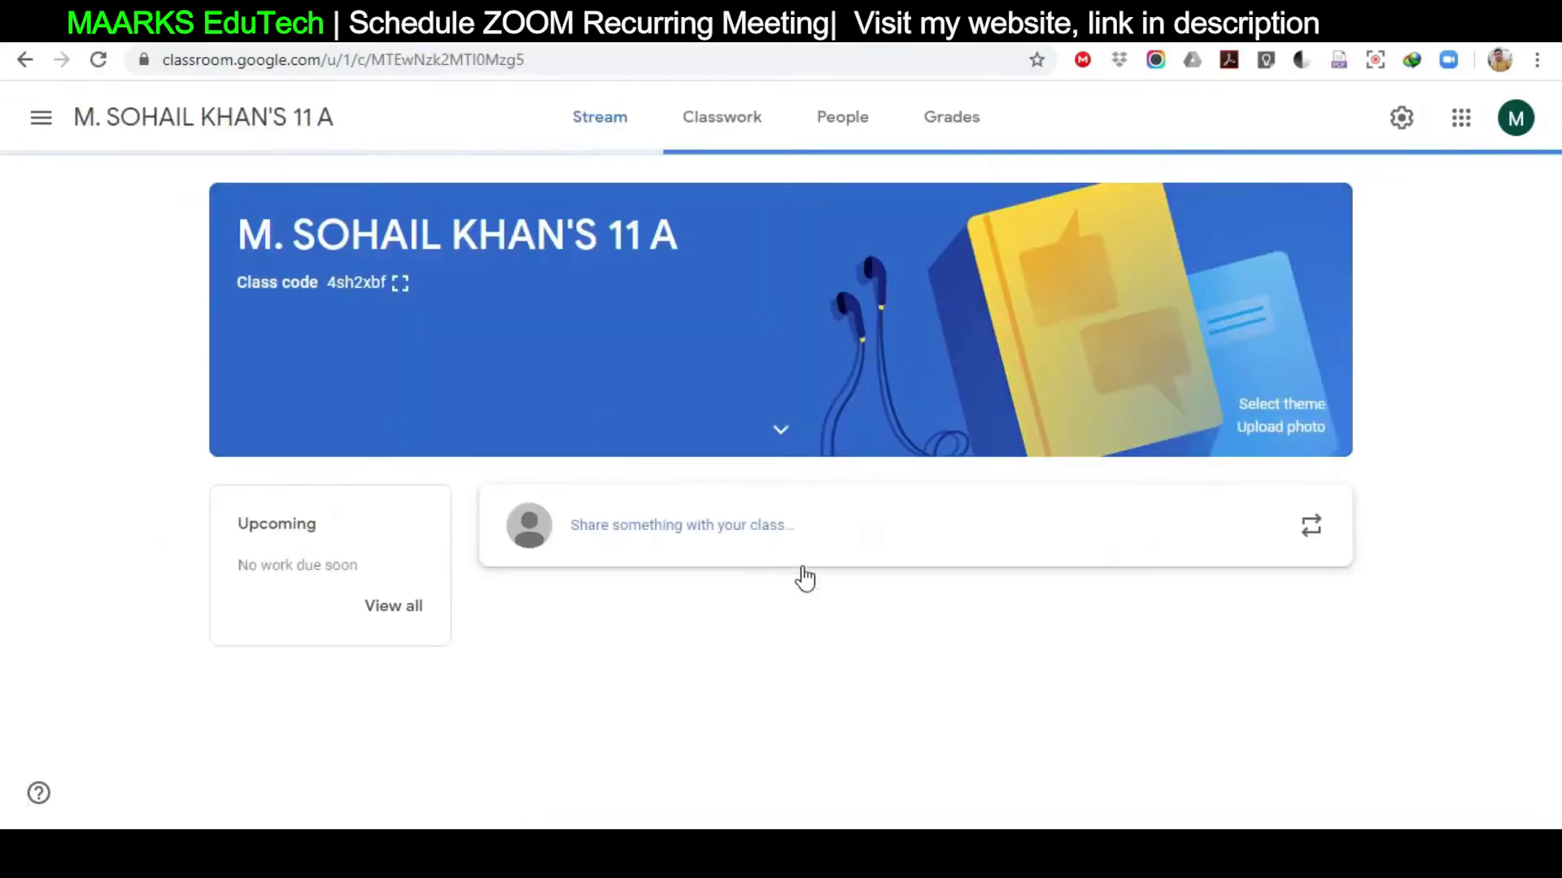
{"action": "left_click", "coordinate": [583, 137]}
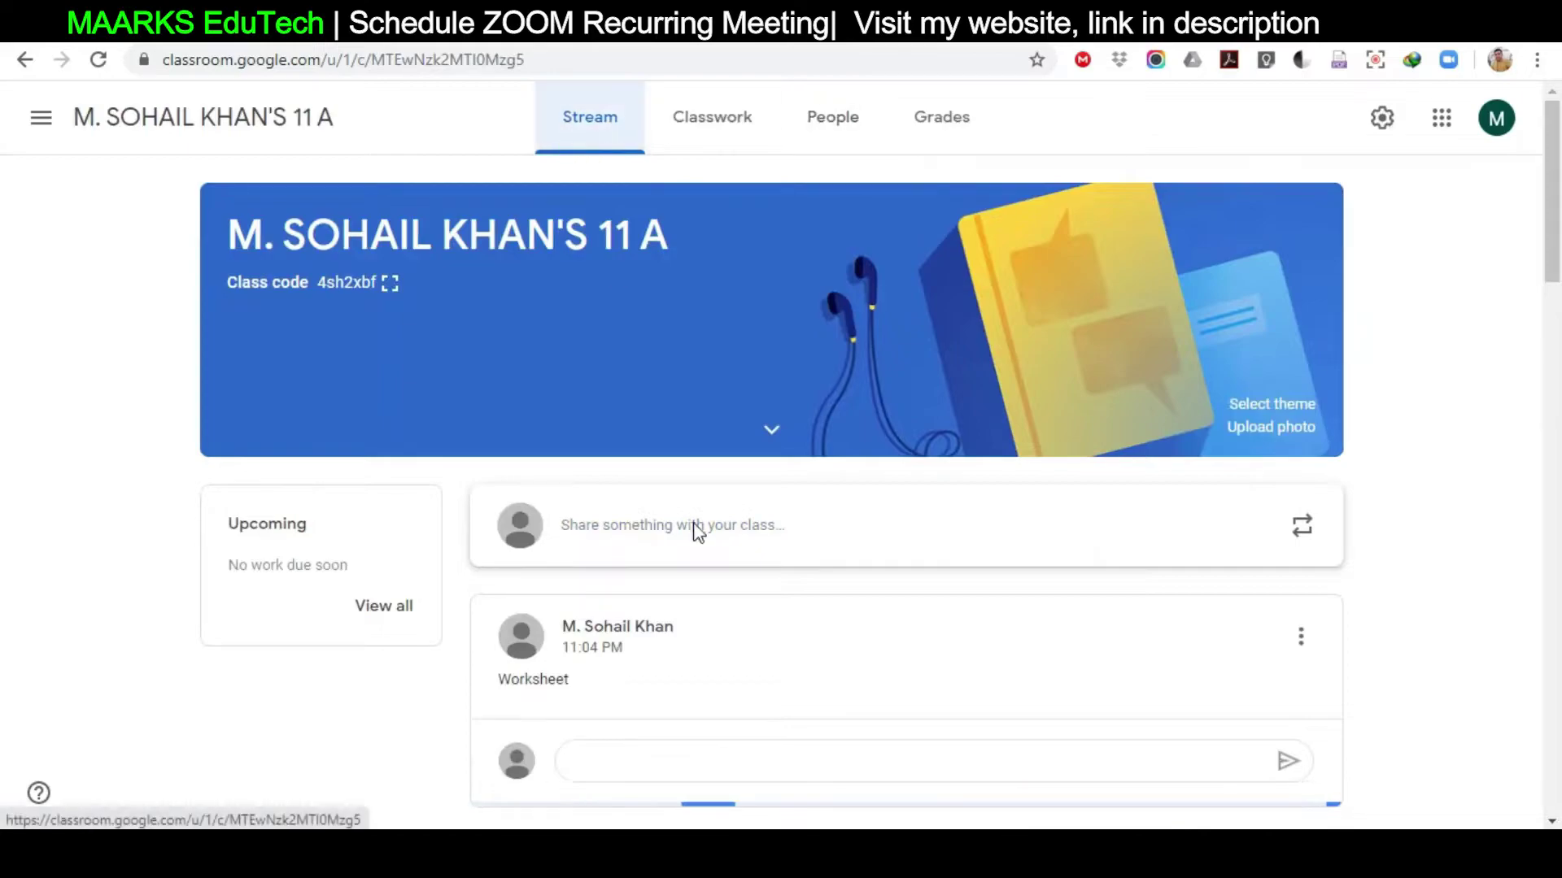
{"action": "left_click", "coordinate": [854, 543]}
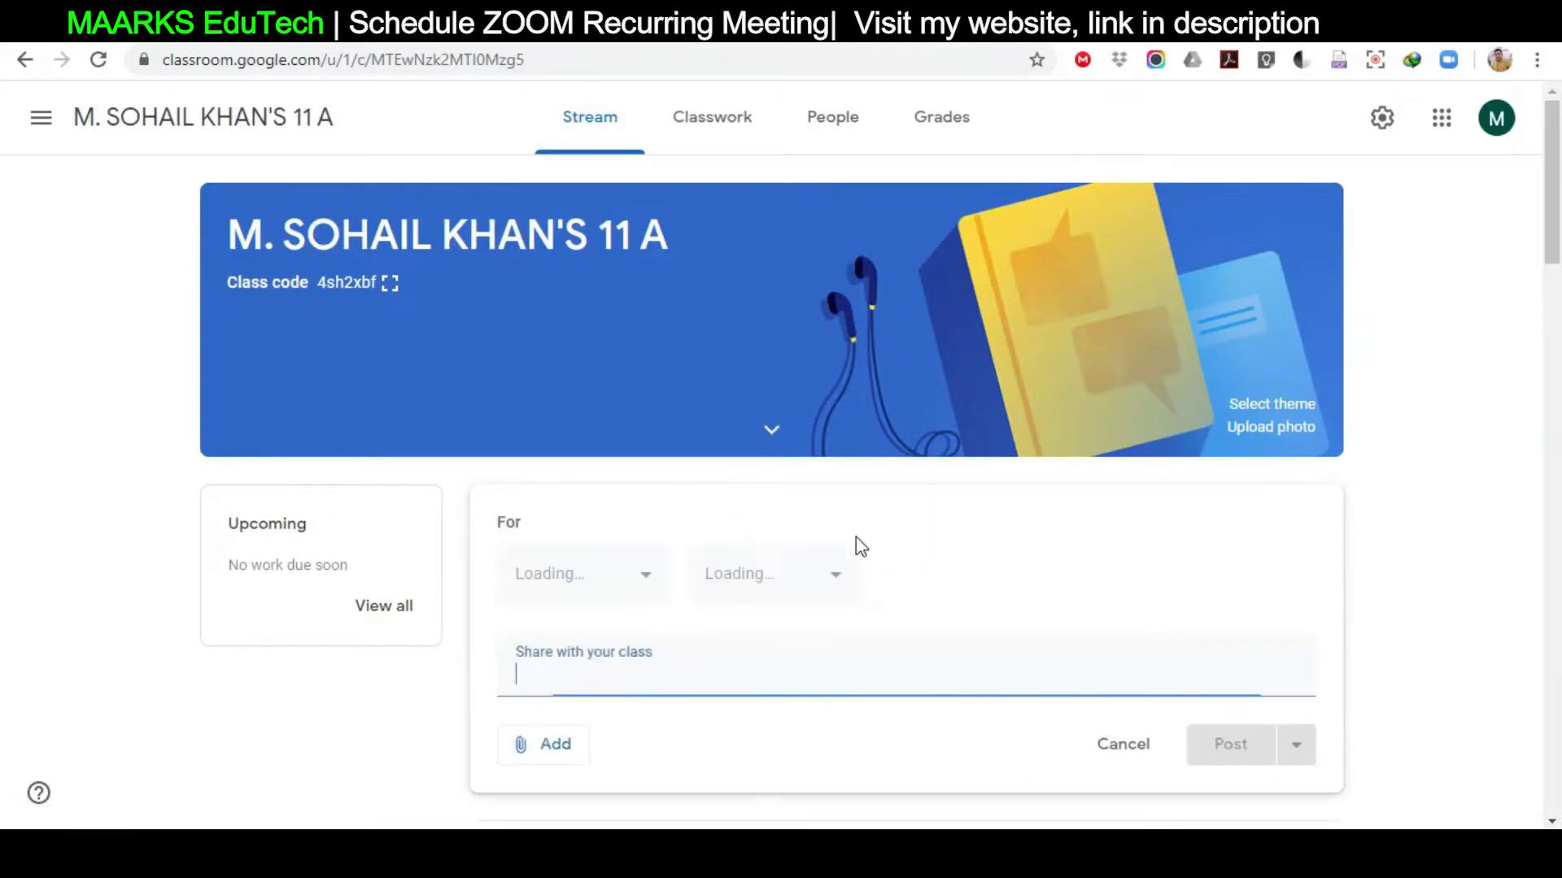
{"action": "right_click", "coordinate": [773, 663]}
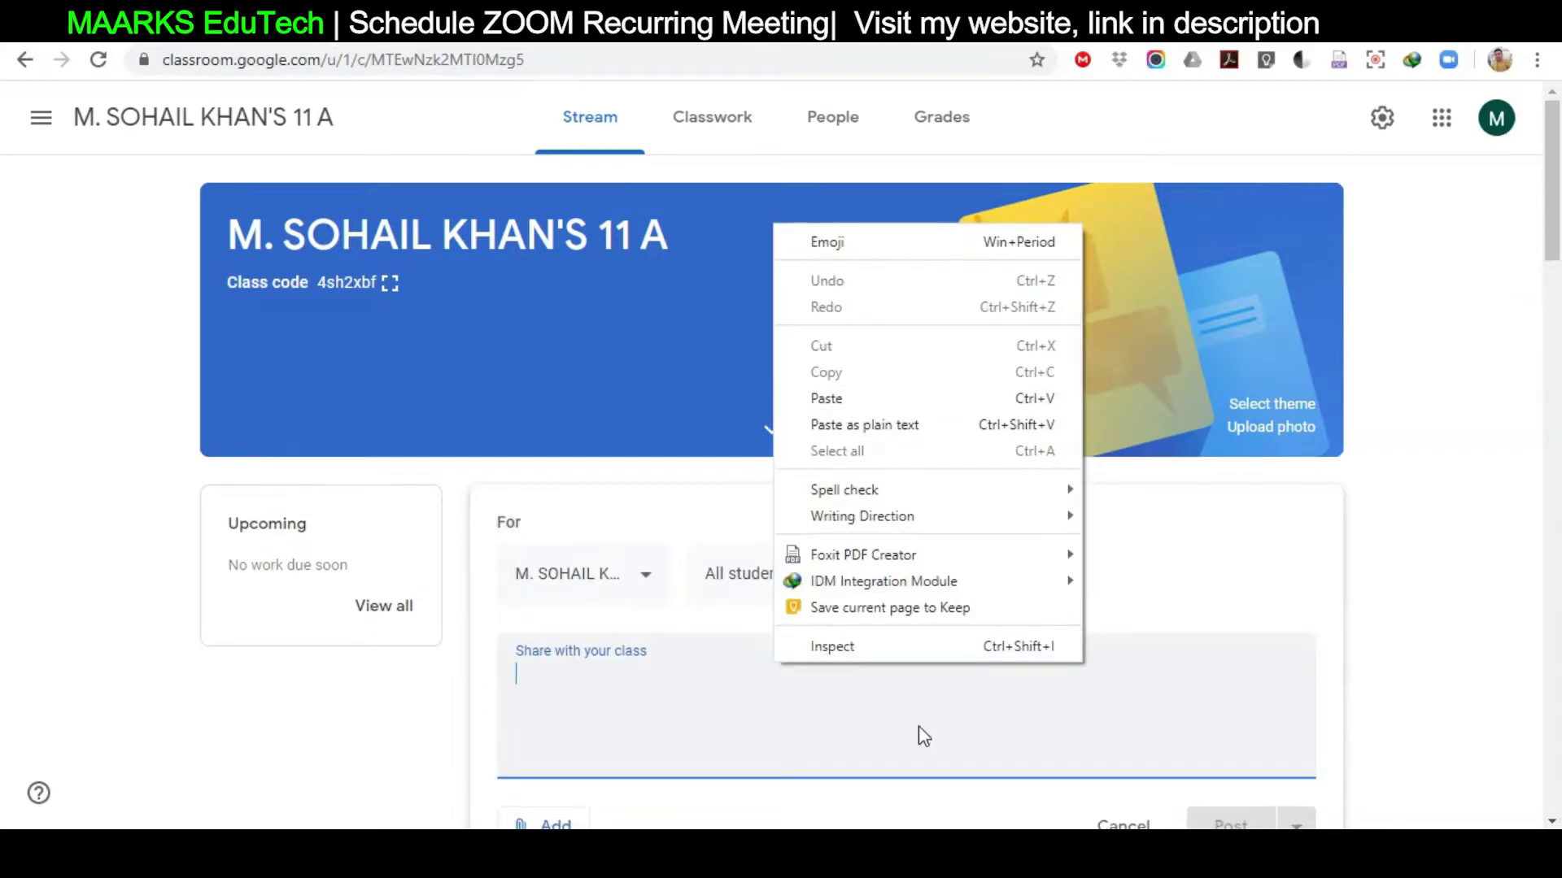
{"action": "left_click", "coordinate": [854, 399]}
Delete the invitation's opening line and blank lines, then post it to the stream
{"action": "left_click", "coordinate": [1030, 546]}
{"action": "left_click_drag", "start_coordinate": [1030, 546], "coordinate": [491, 548]}
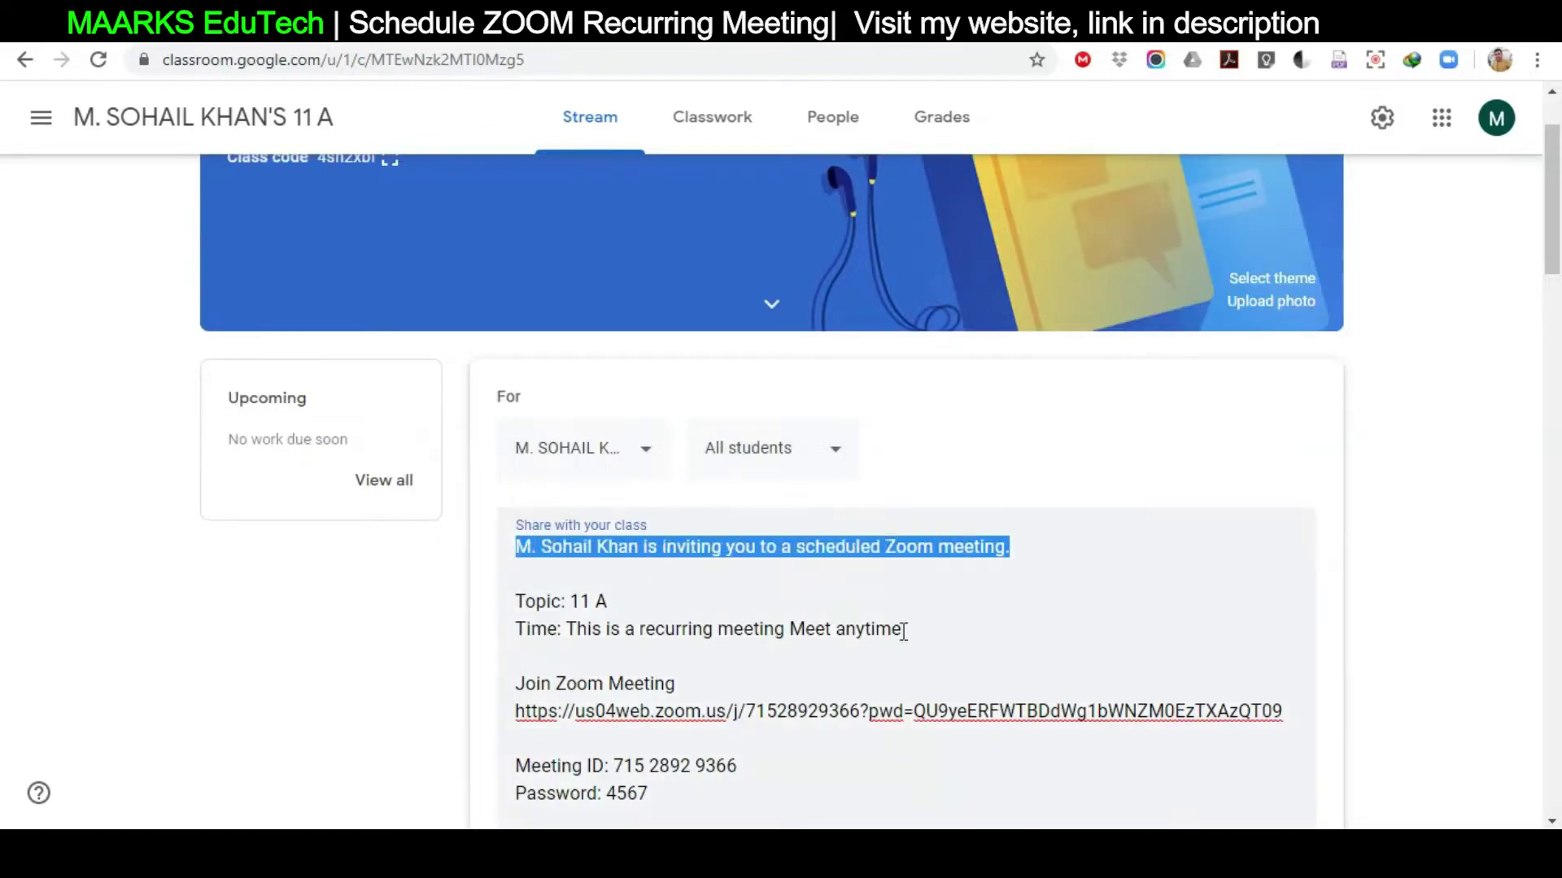
{"action": "key", "text": "BackSpace"}
{"action": "key", "text": "Delete"}
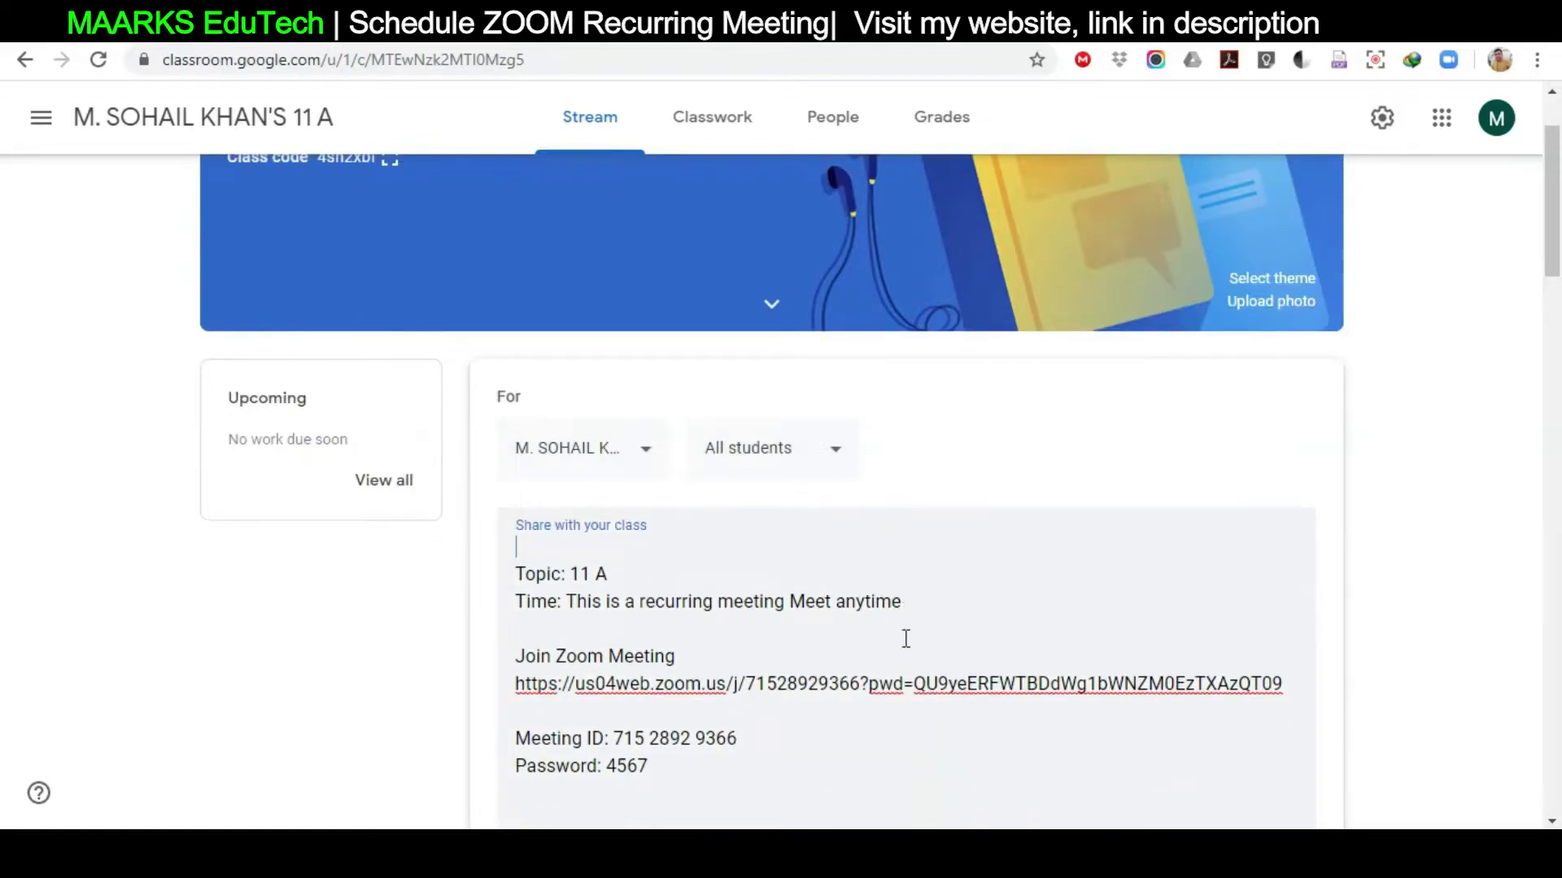
{"action": "key", "text": "Delete"}
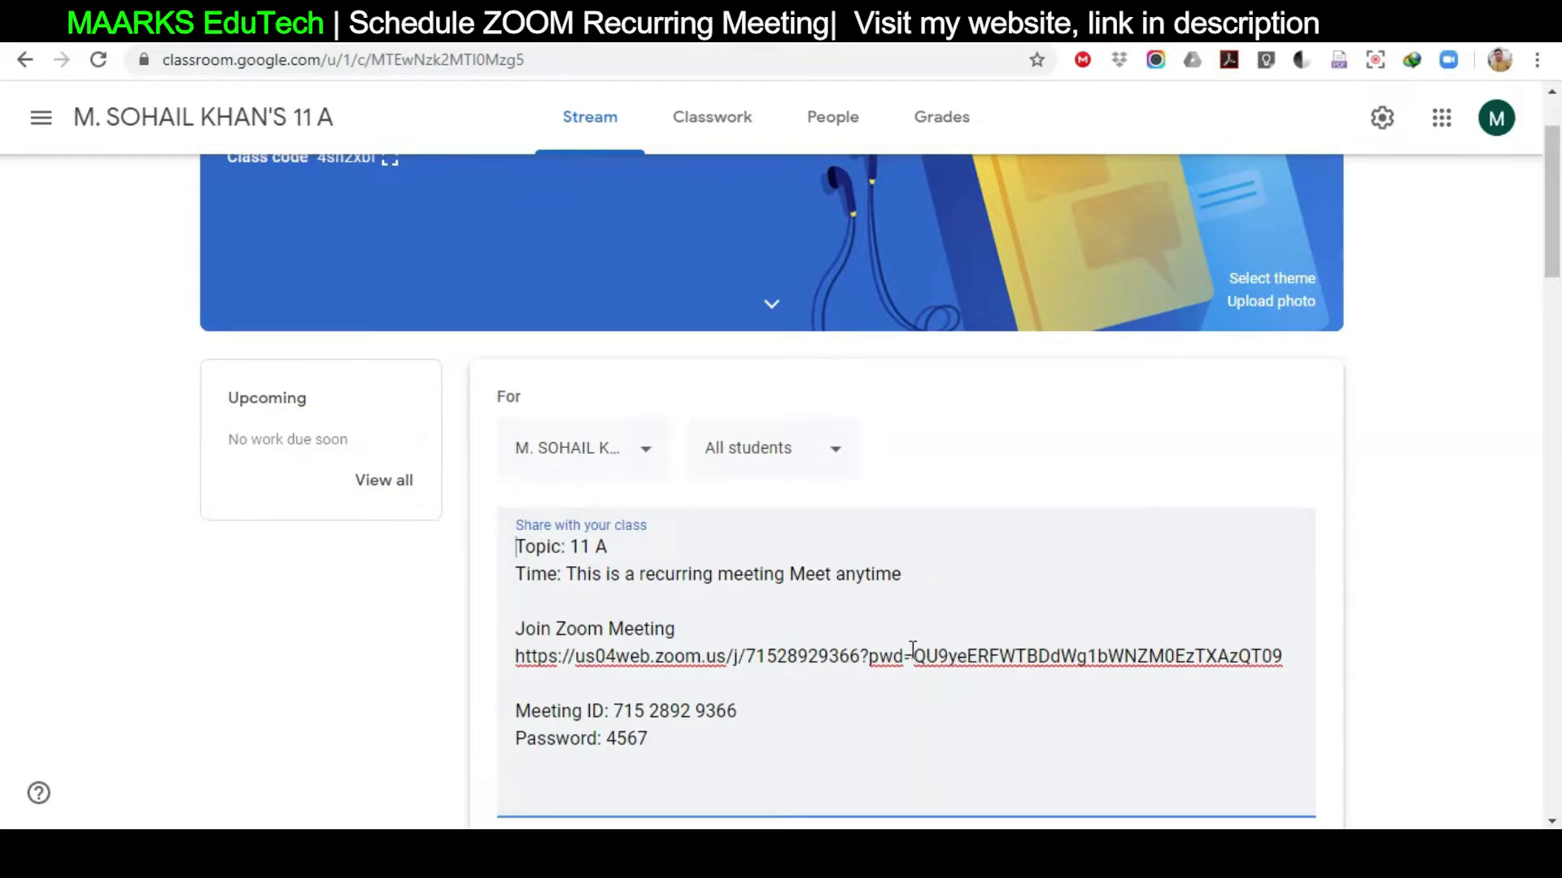
{"action": "scroll", "coordinate": [911, 650], "scroll_direction": "down", "scroll_amount": 3}
{"action": "left_click", "coordinate": [1244, 606]}
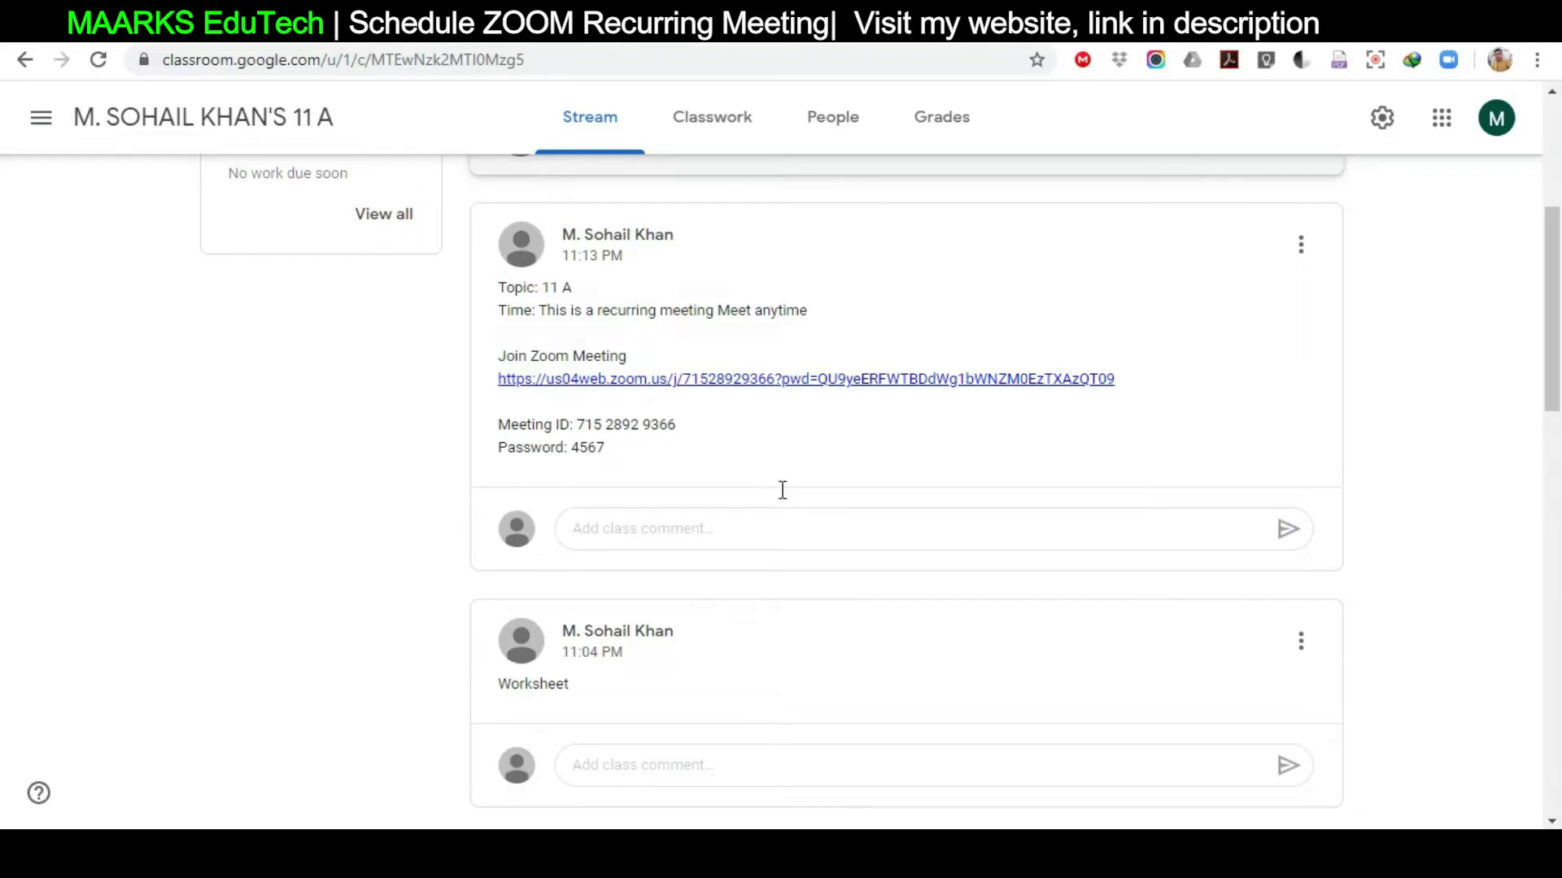
{"action": "scroll", "coordinate": [846, 519], "scroll_direction": "up", "scroll_amount": 3}
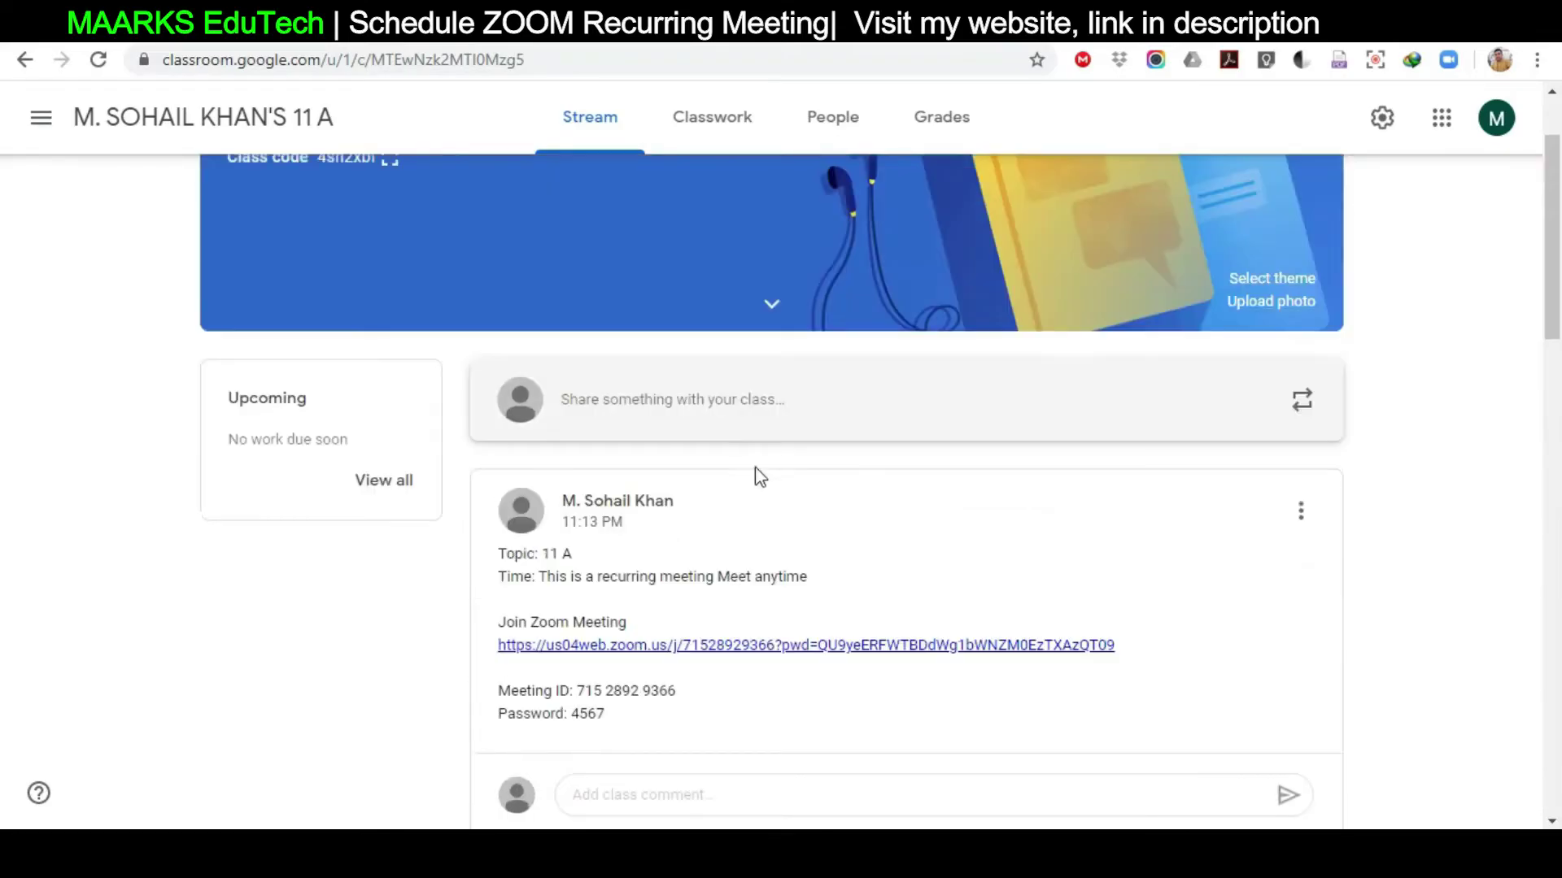
Share a new post reading 'hi' in the 11 A class stream
{"action": "left_click", "coordinate": [747, 415]}
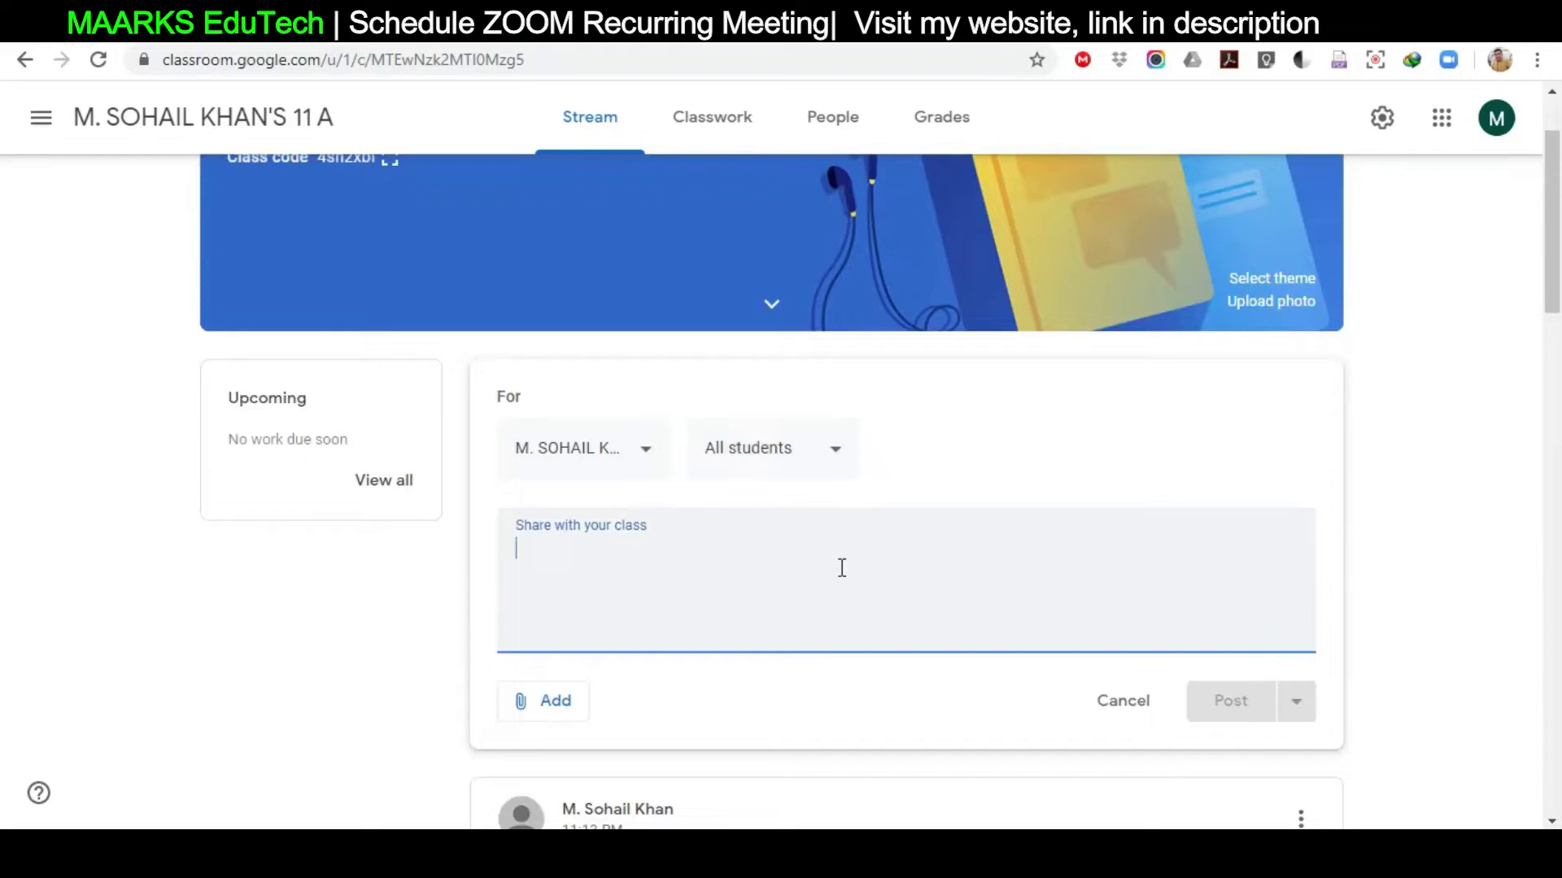
{"action": "type", "text": "hi"}
{"action": "left_click", "coordinate": [1245, 701]}
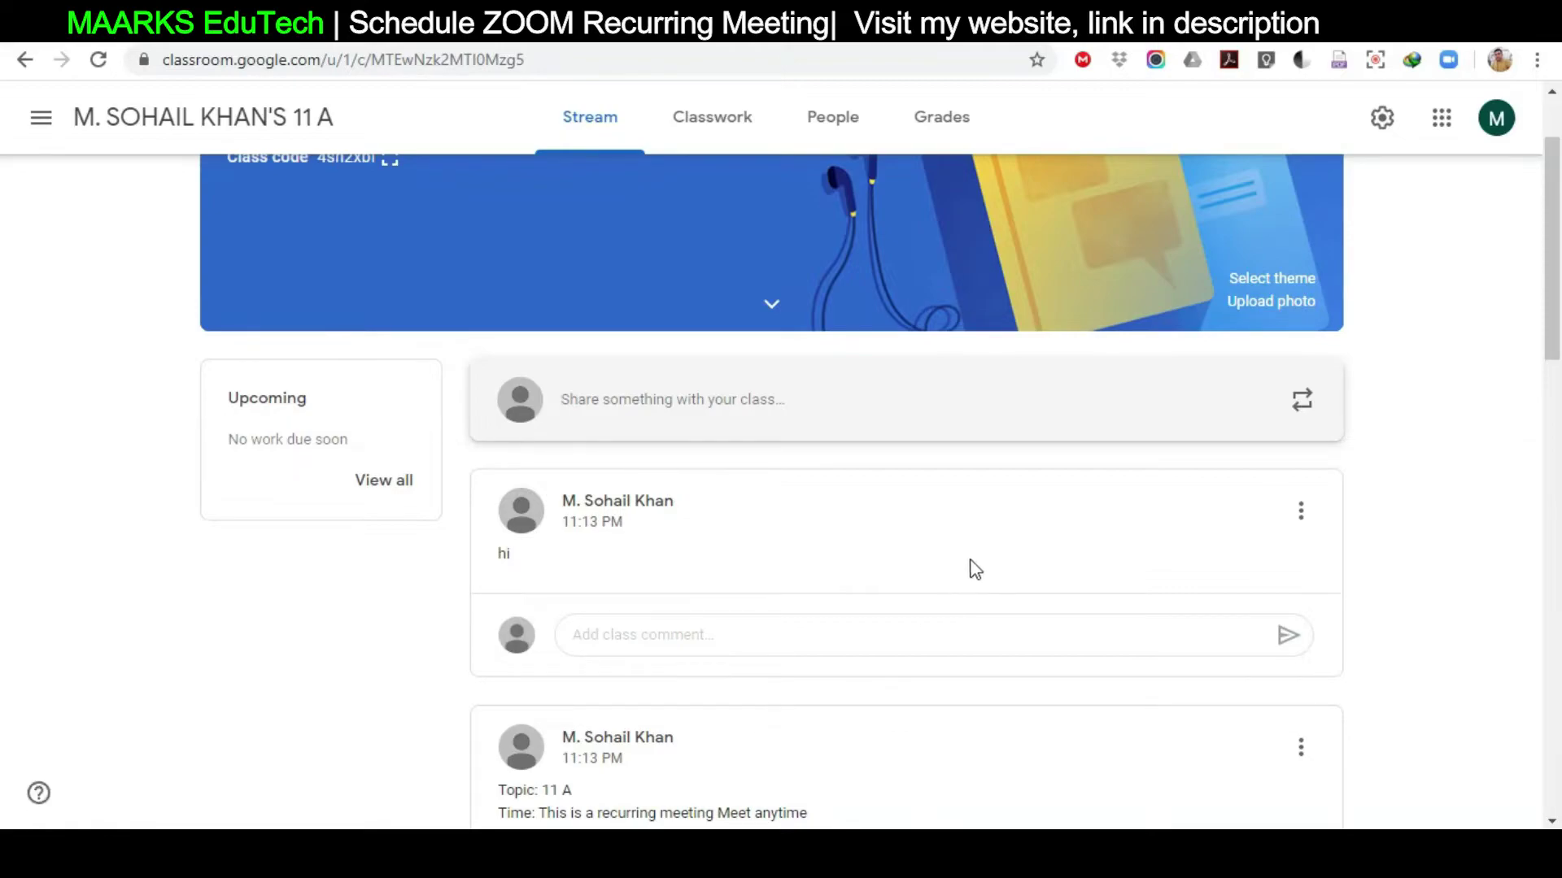
Open the 11 A reuse-post list and browse the hi, invitation and worksheet posts
{"action": "left_click", "coordinate": [1299, 421]}
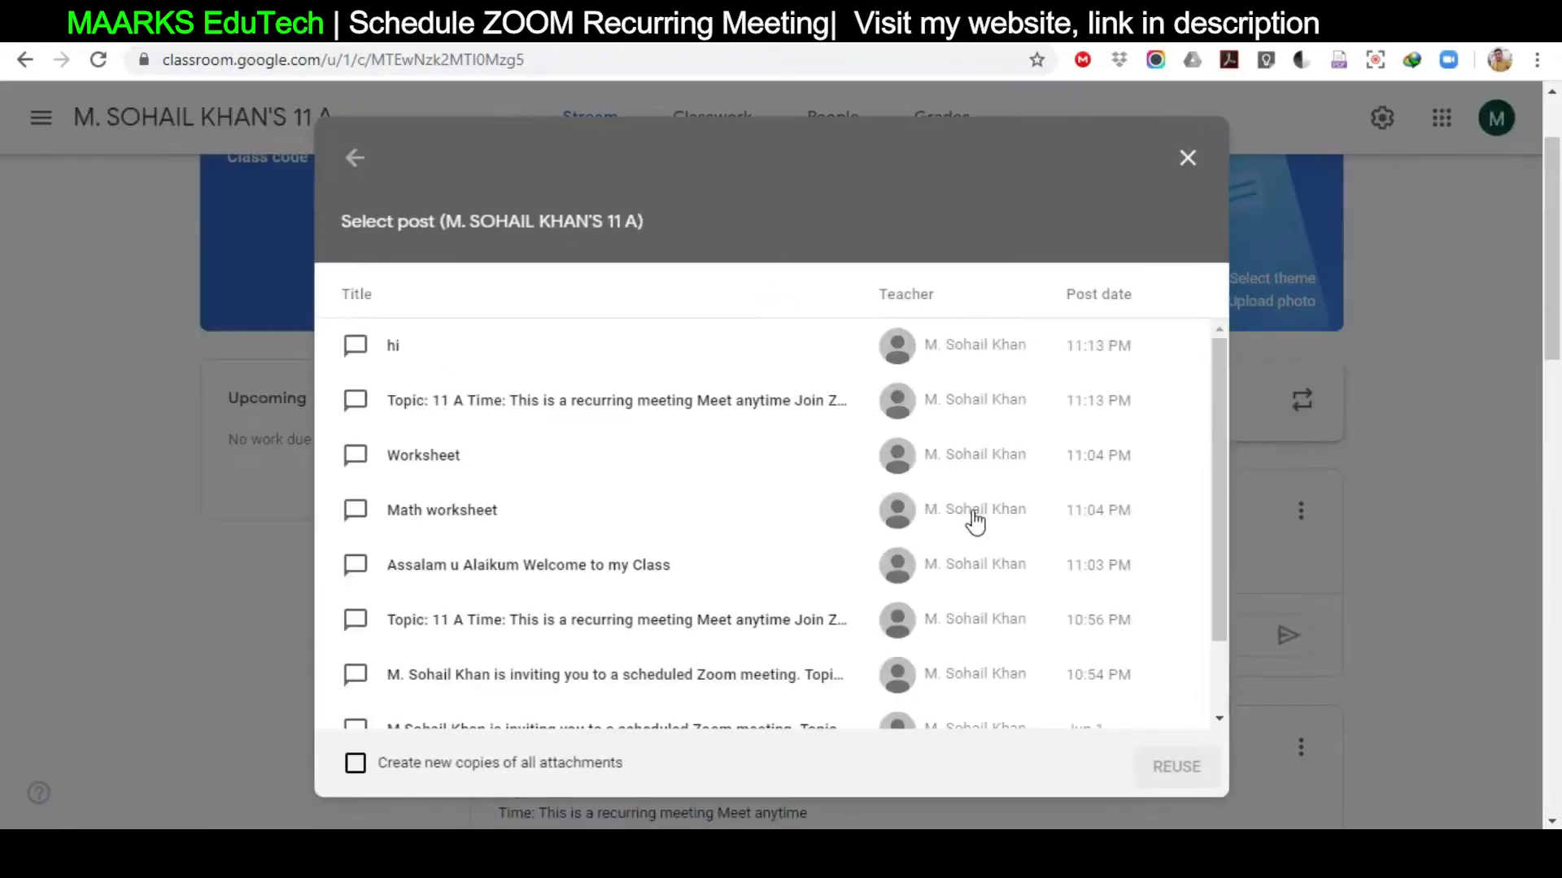
{"action": "scroll", "coordinate": [567, 569], "scroll_direction": "down", "scroll_amount": 2}
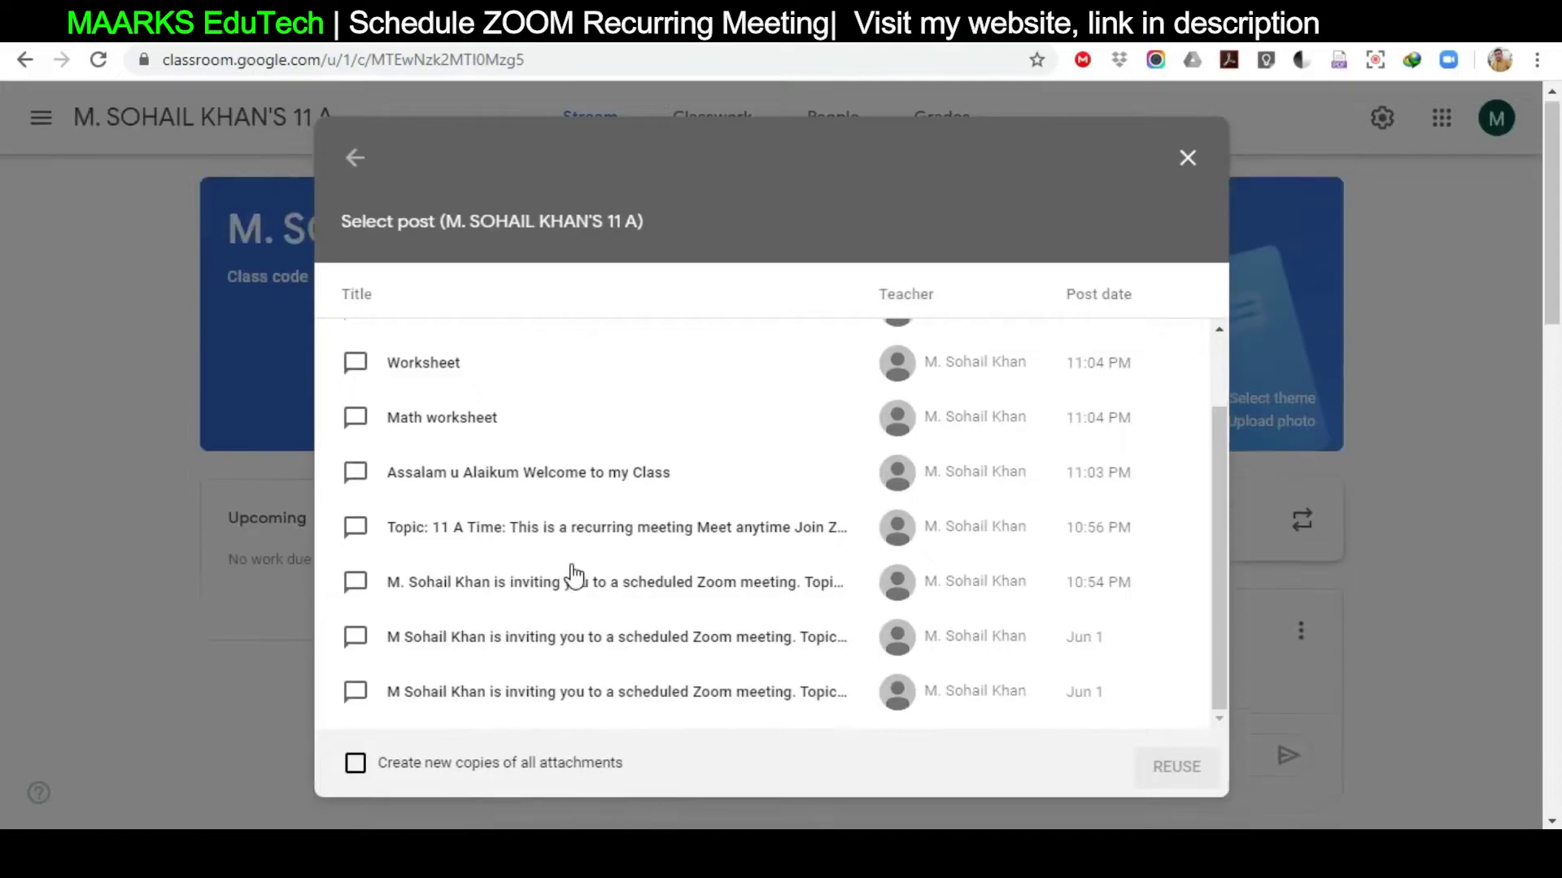
{"action": "left_click_drag", "start_coordinate": [1222, 561], "coordinate": [1206, 447]}
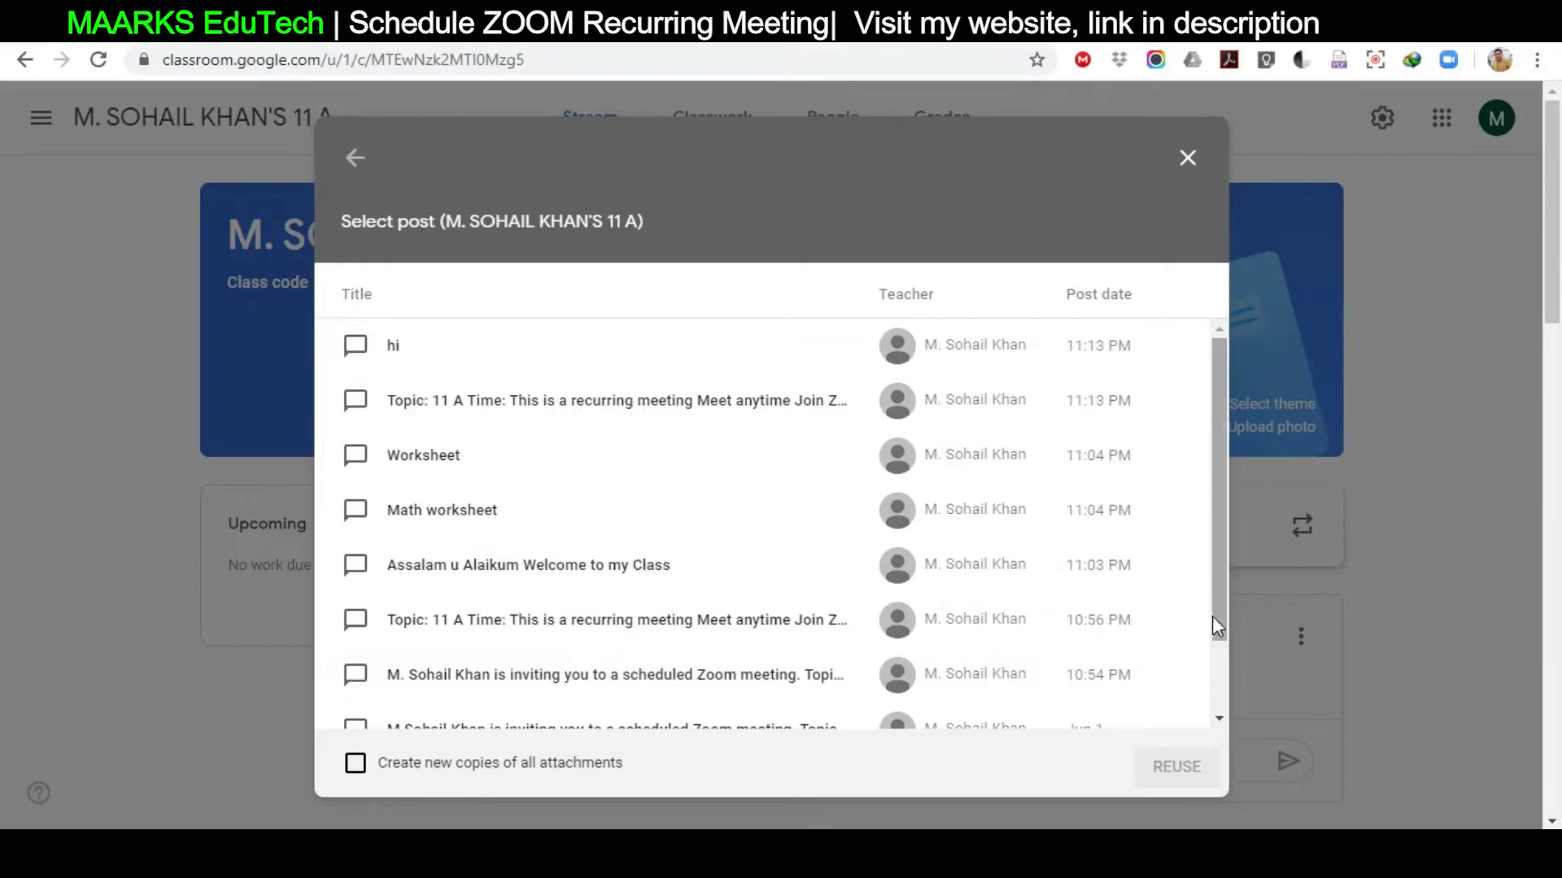
{"action": "left_click_drag", "start_coordinate": [1219, 608], "coordinate": [1217, 692]}
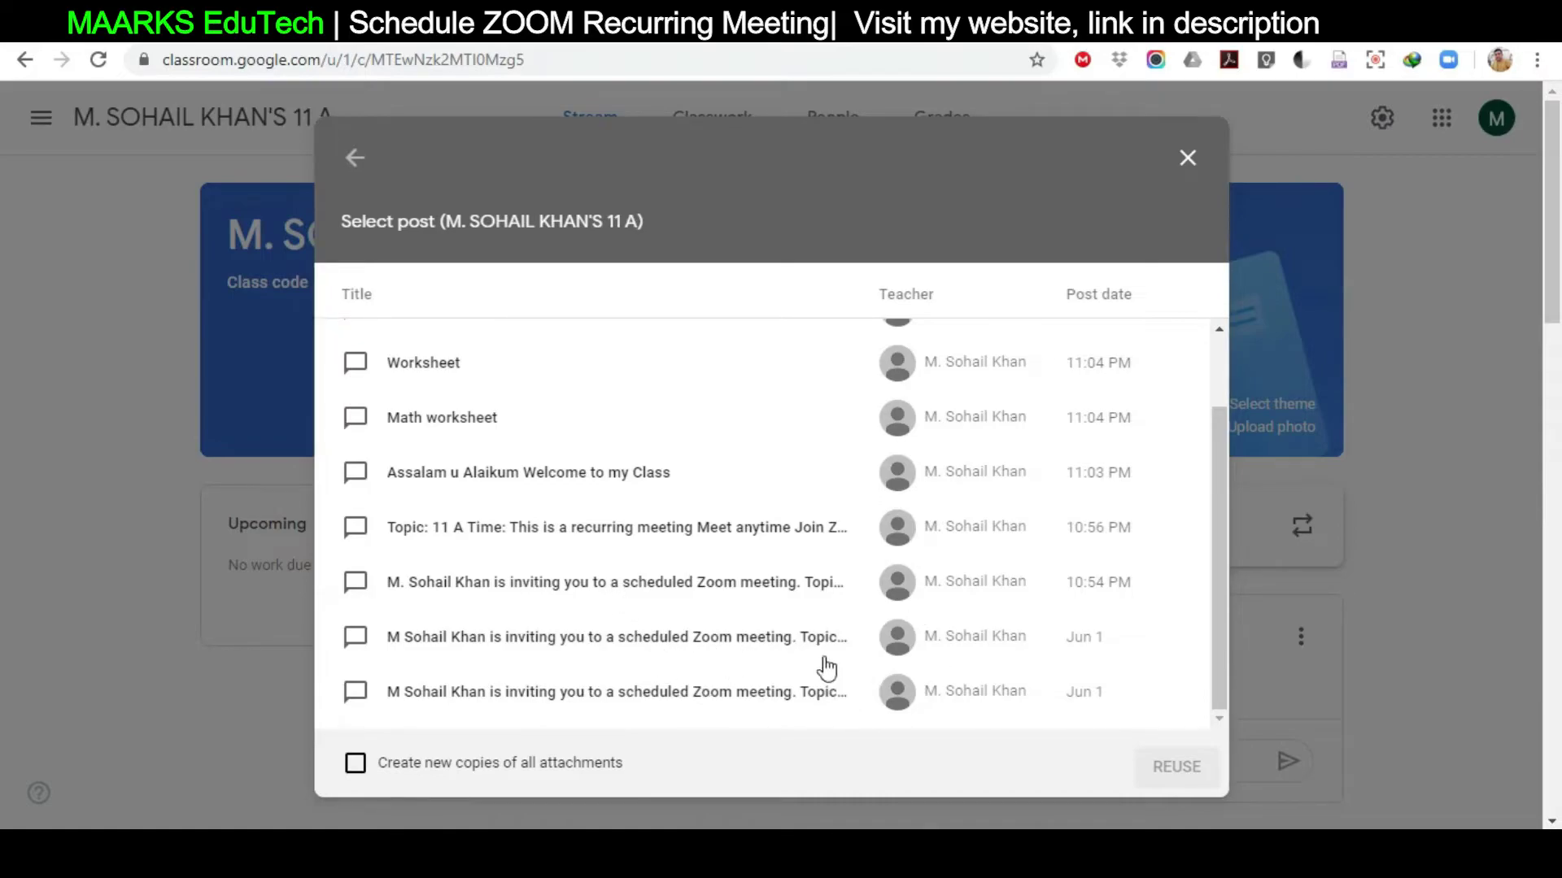
{"action": "left_click_drag", "start_coordinate": [1218, 643], "coordinate": [1222, 554]}
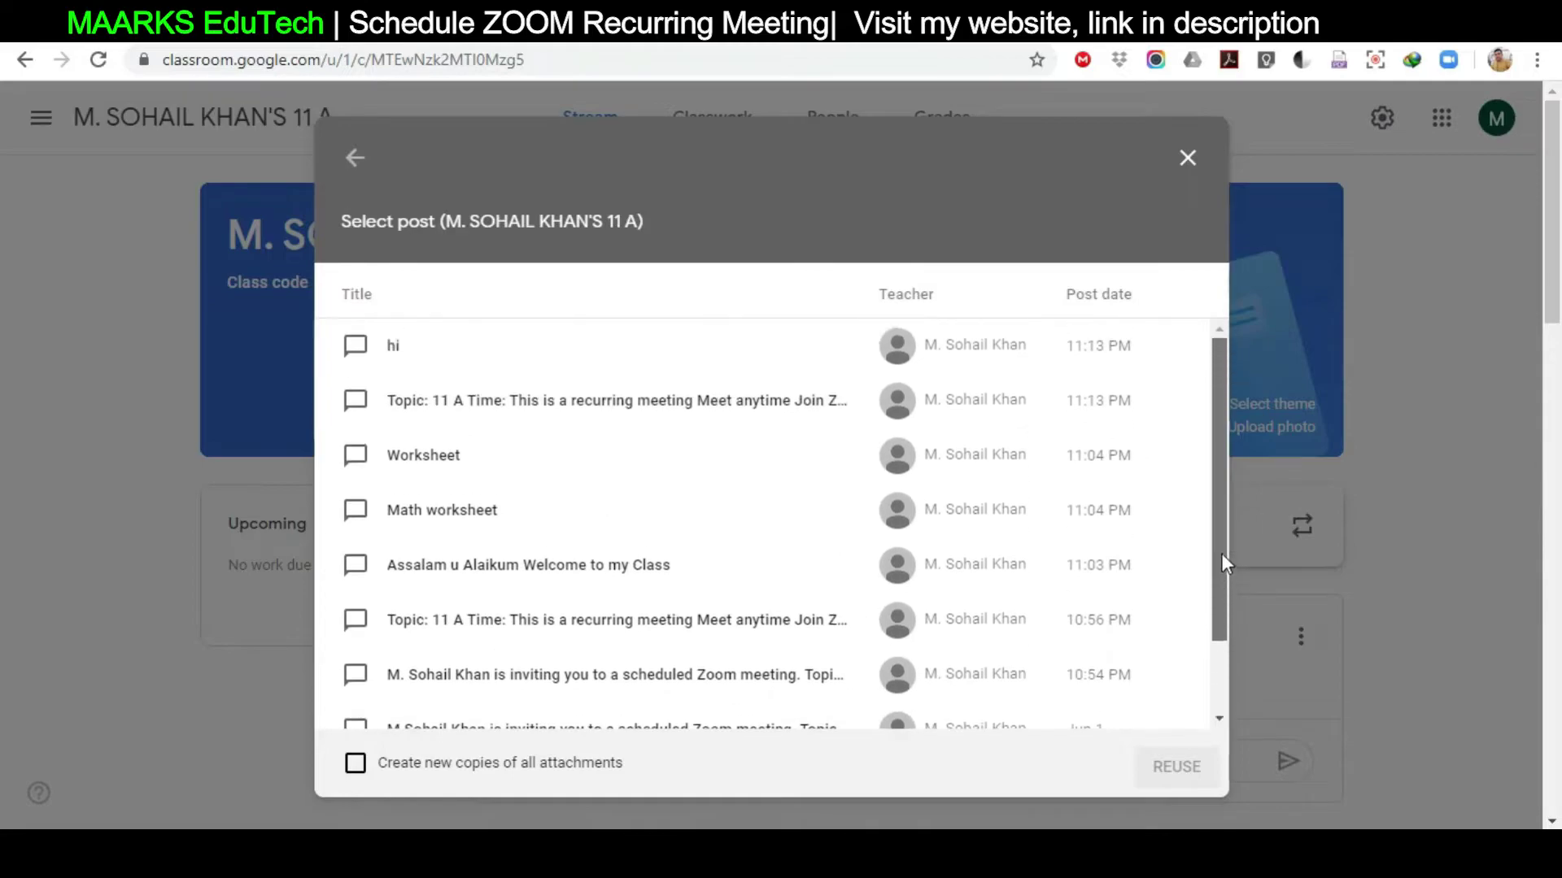